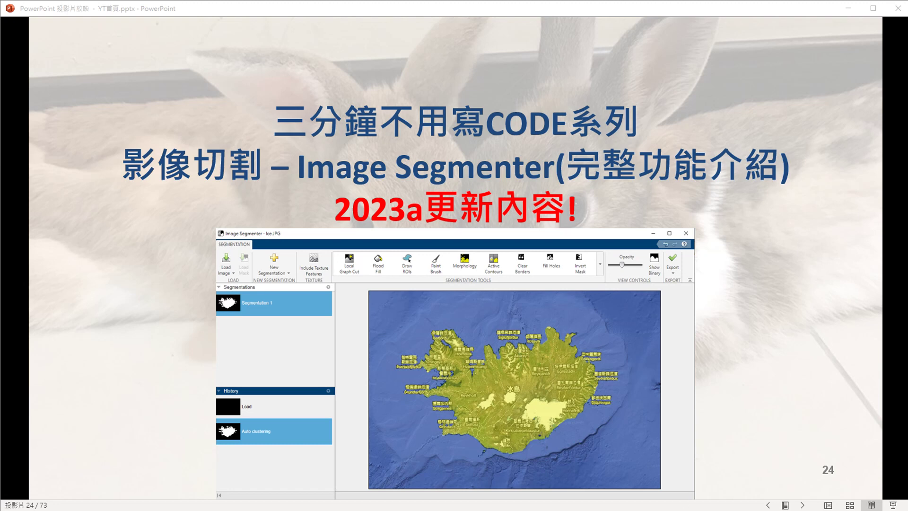
Step: Switch to Image Segmenter and load the image Demo_2_2.jpg, accepting the contrast increase
click(307, 505)
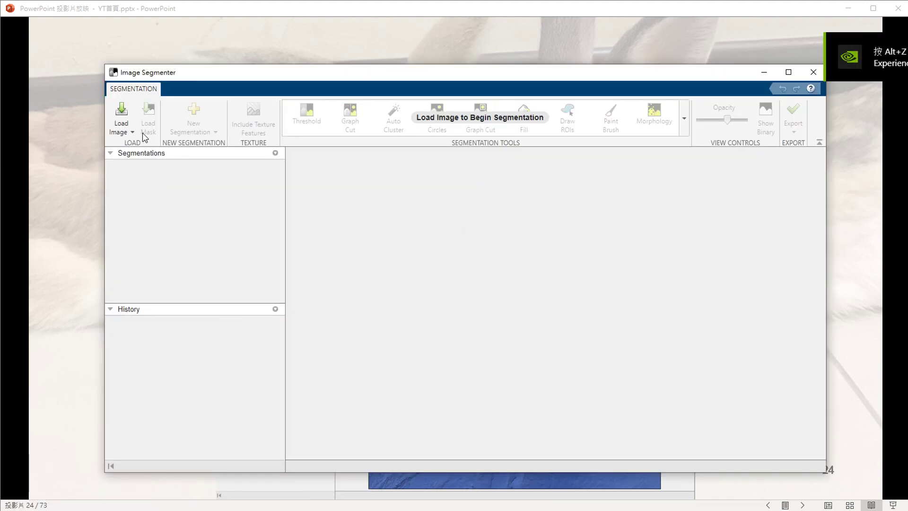
click(131, 132)
click(145, 147)
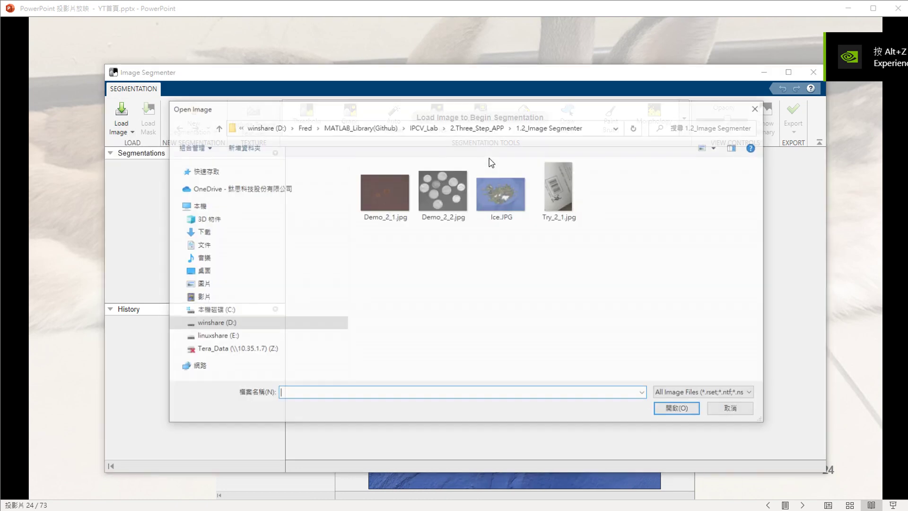
double_click(437, 208)
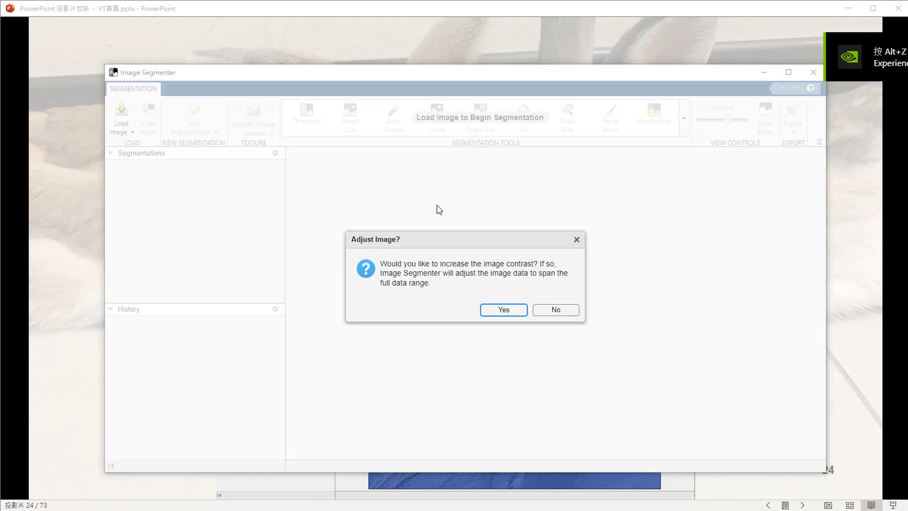
click(492, 310)
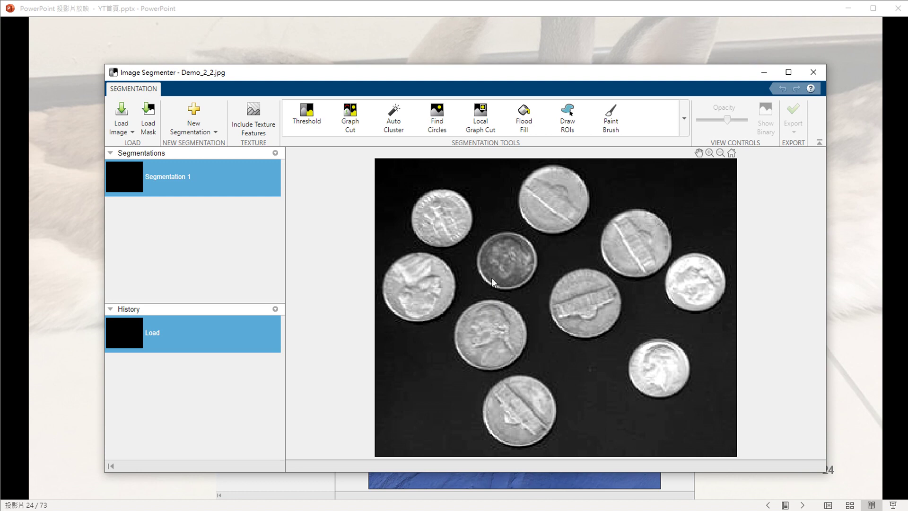
Step: Start the Threshold tool with the Global Threshold method and display the preview as a binary image
click(685, 128)
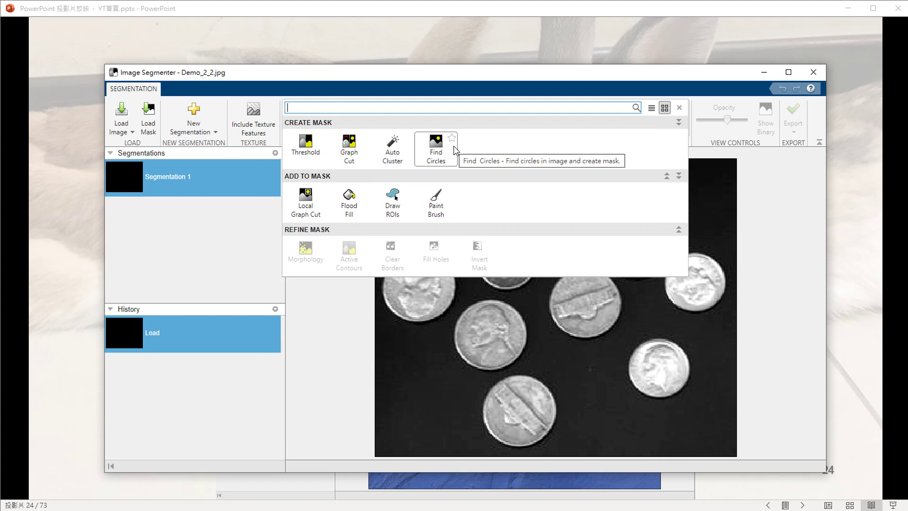
click(312, 151)
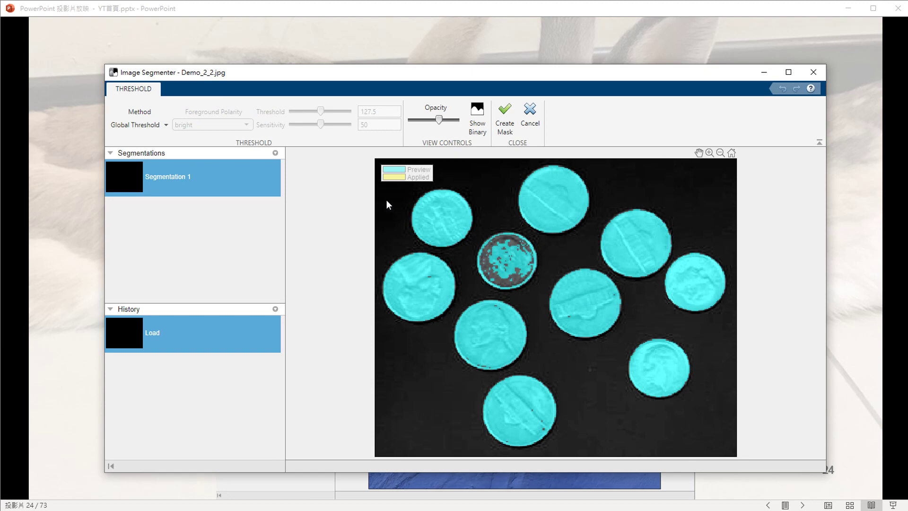
click(148, 126)
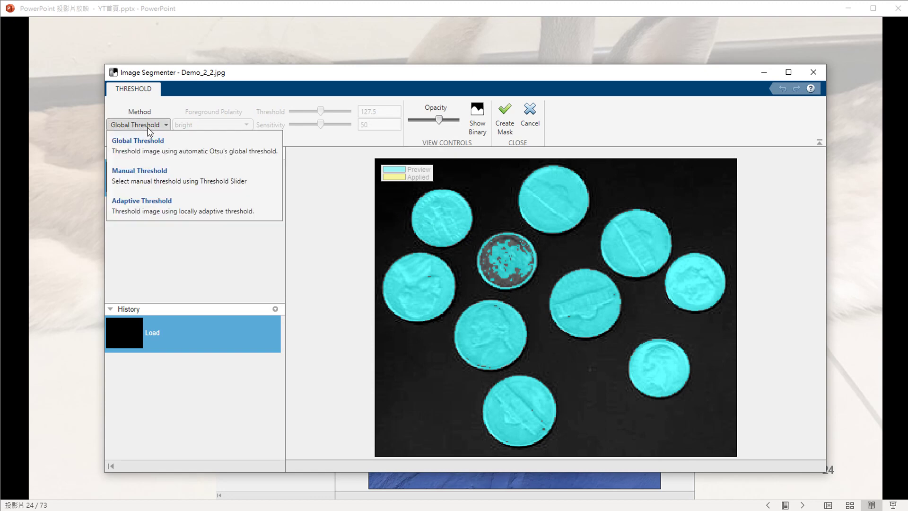
click(151, 152)
click(477, 119)
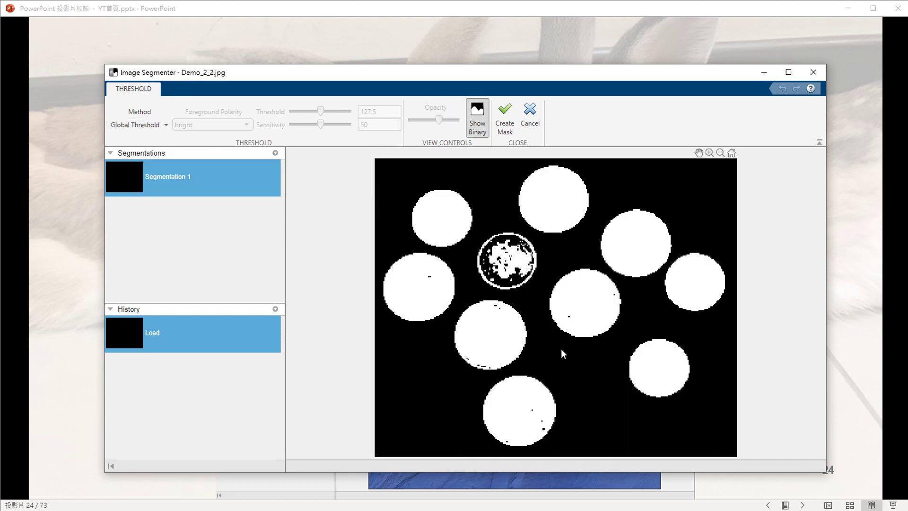
Step: Change the thresholding method to Manual Threshold and lower the threshold to 53.55
click(142, 125)
click(149, 182)
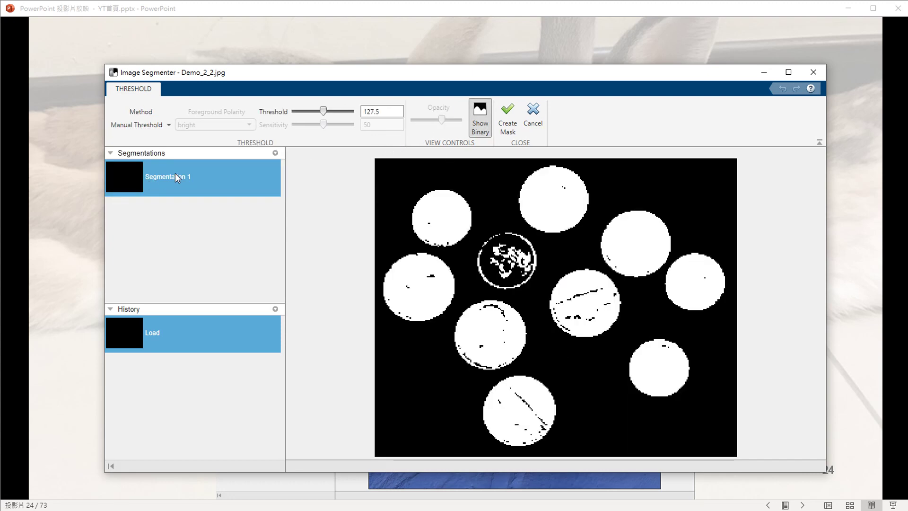
drag(321, 113, 308, 113)
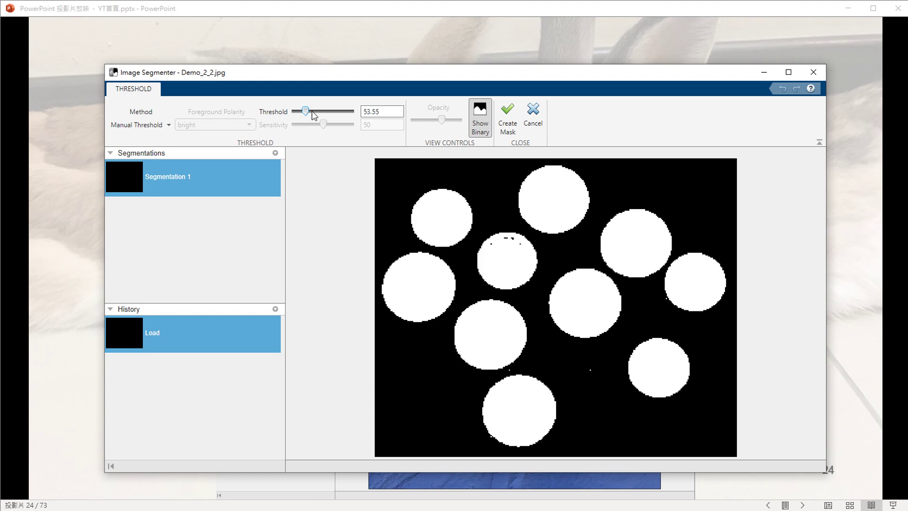
Step: Use Adaptive Threshold, try dark foreground polarity before returning to bright, and set the sensitivity to 56
click(145, 126)
click(158, 208)
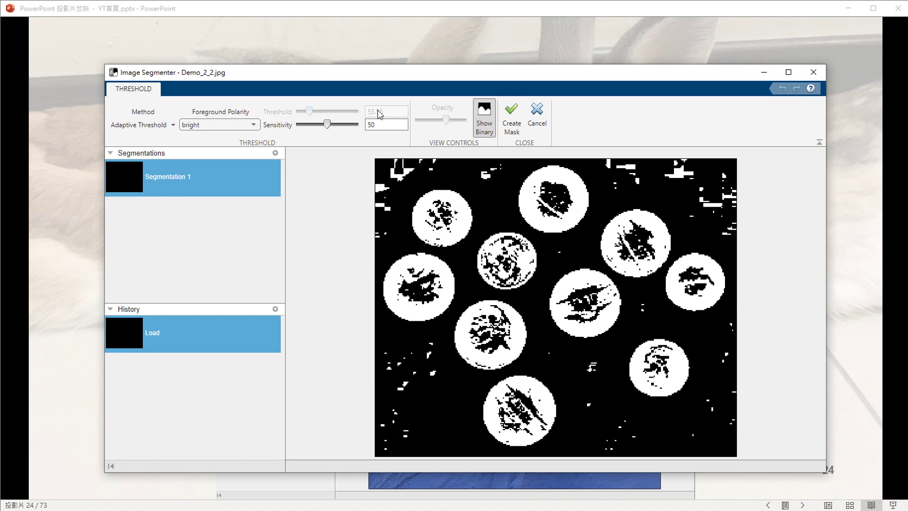
click(230, 125)
click(230, 150)
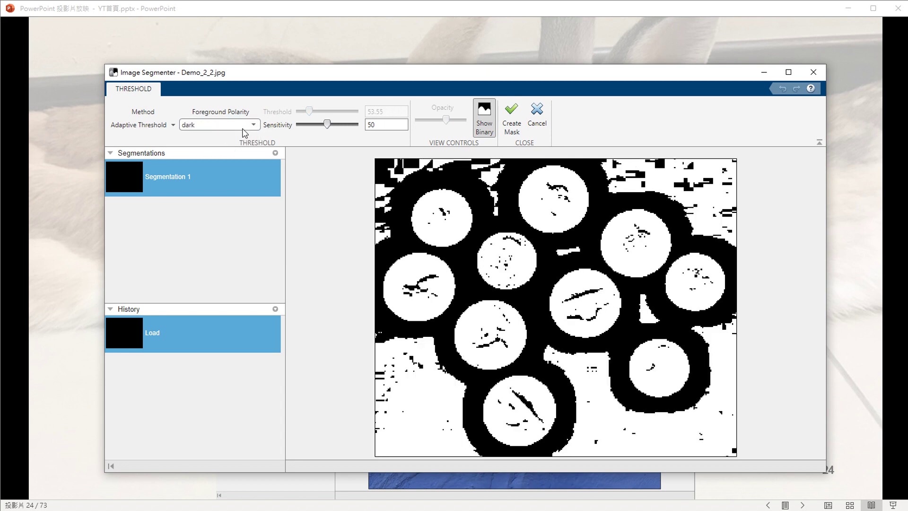
click(243, 129)
click(233, 140)
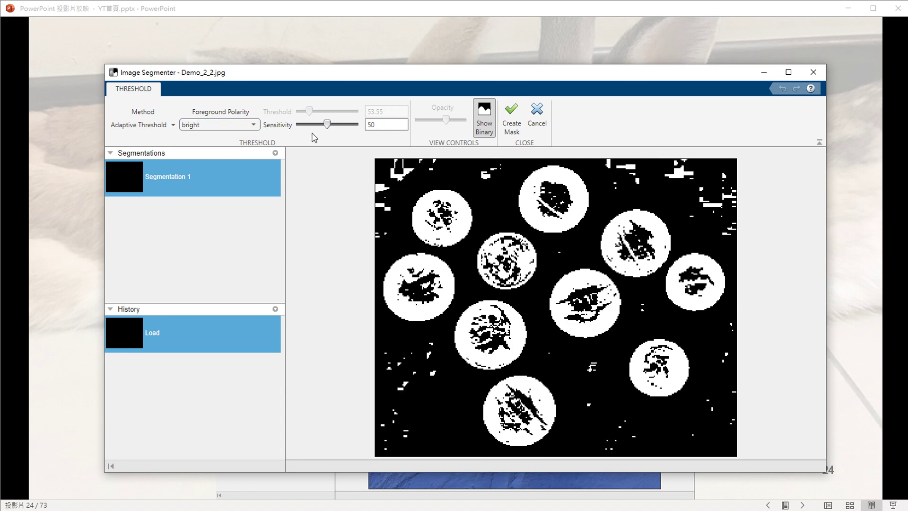
mouse_move(328, 124)
mouse_down()
mouse_move(319, 125)
mouse_move(346, 125)
mouse_move(323, 125)
mouse_move(331, 124)
mouse_up()
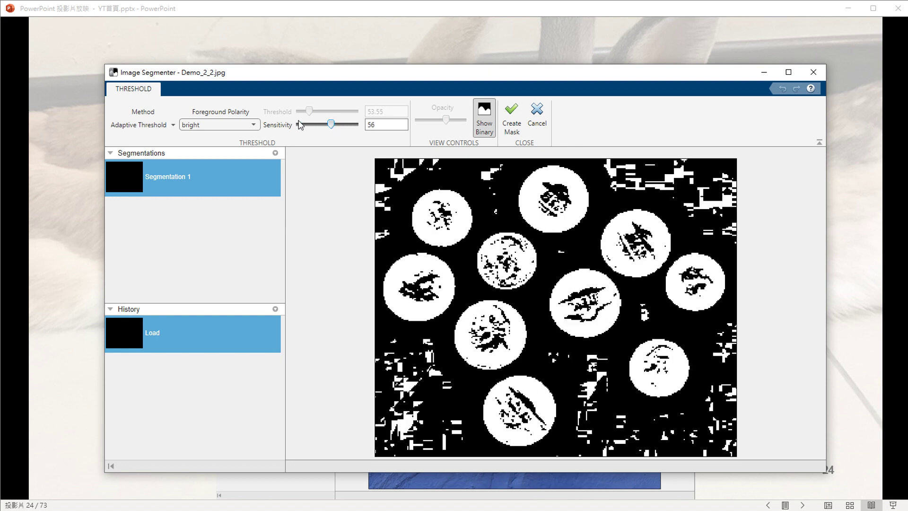
Step: Set the thresholding method back to Global Threshold and exit thresholding without creating a mask
click(134, 126)
click(133, 137)
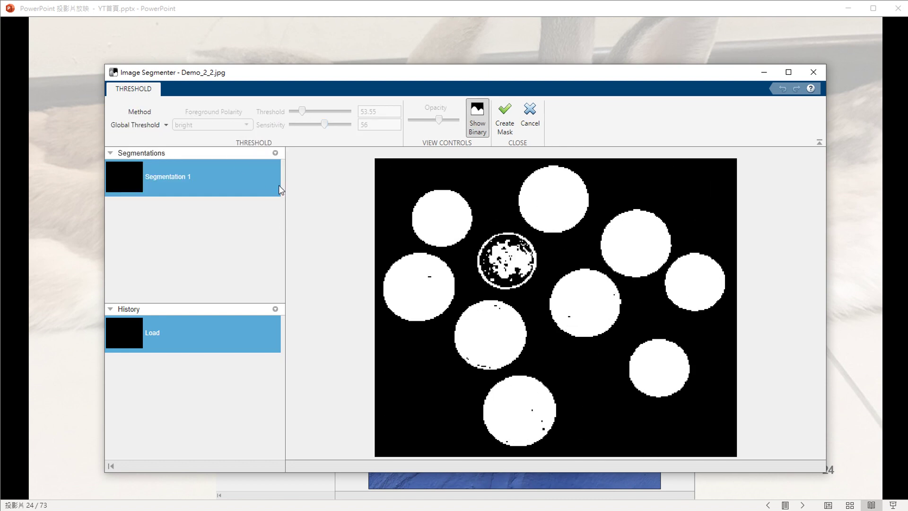
click(530, 119)
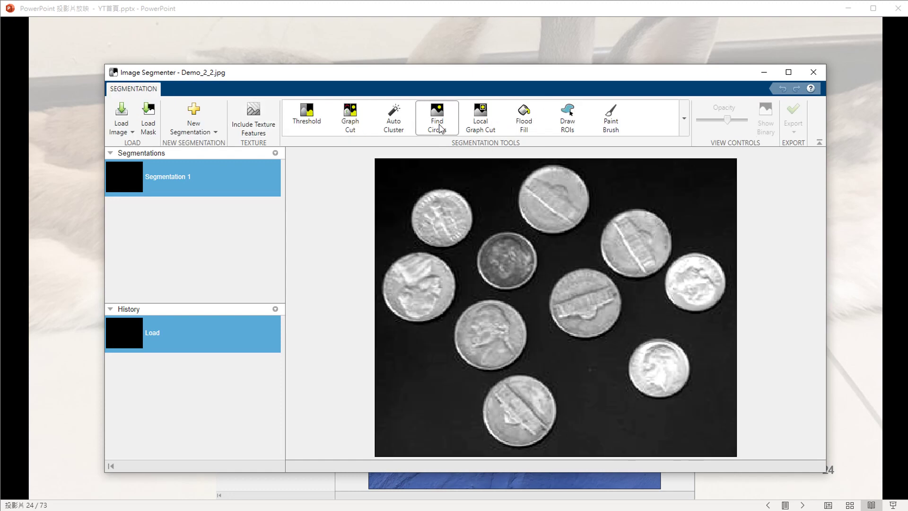
Step: Start Graph Cut and mark two coins as foreground and the dark area below the central coin as background
click(684, 118)
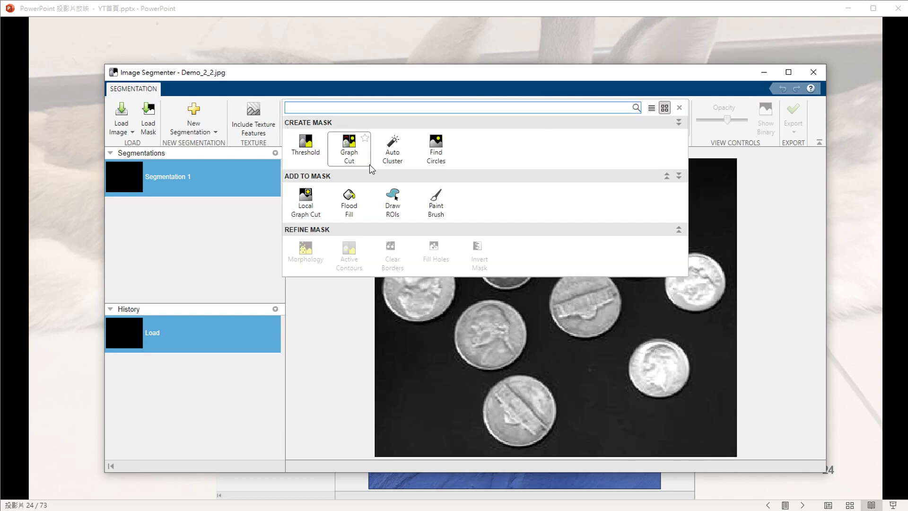
click(351, 154)
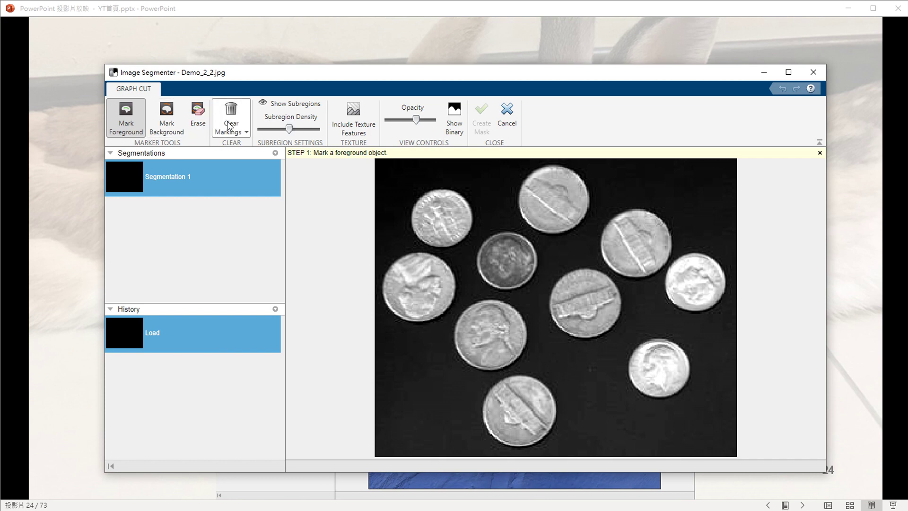
drag(448, 208, 447, 230)
drag(581, 285, 583, 315)
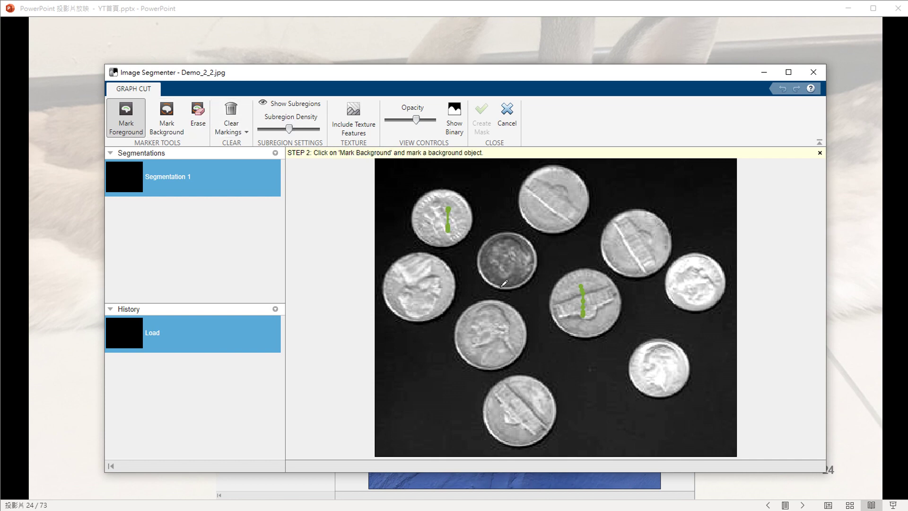
drag(583, 354, 610, 425)
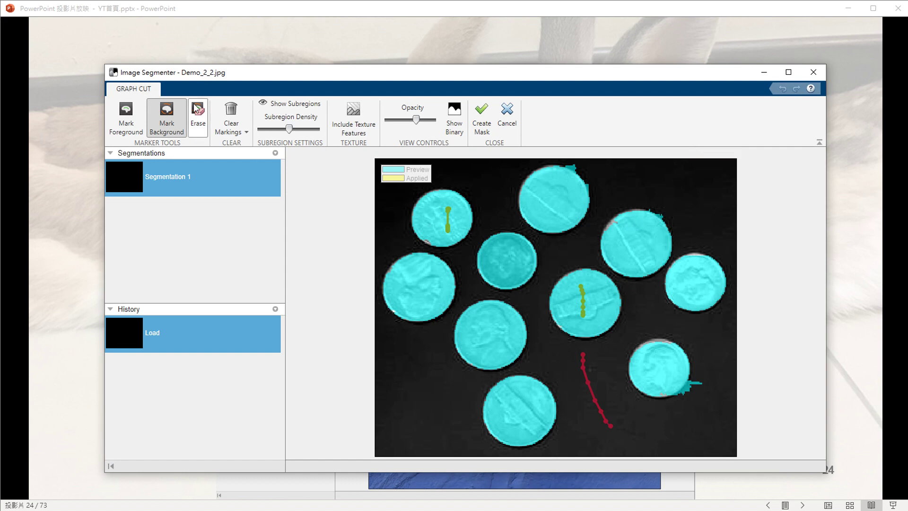
Step: Clear the foreground markings and the background markings from the coin image
click(239, 134)
click(243, 154)
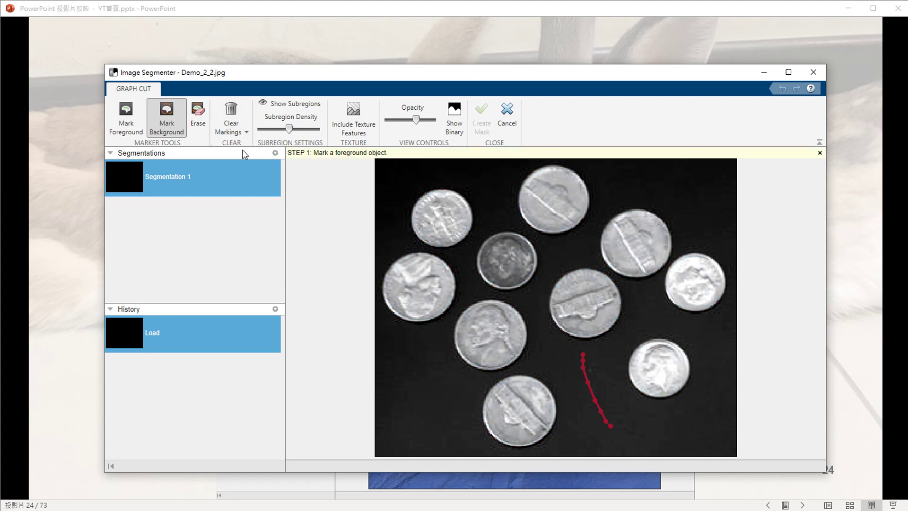
click(229, 124)
click(239, 164)
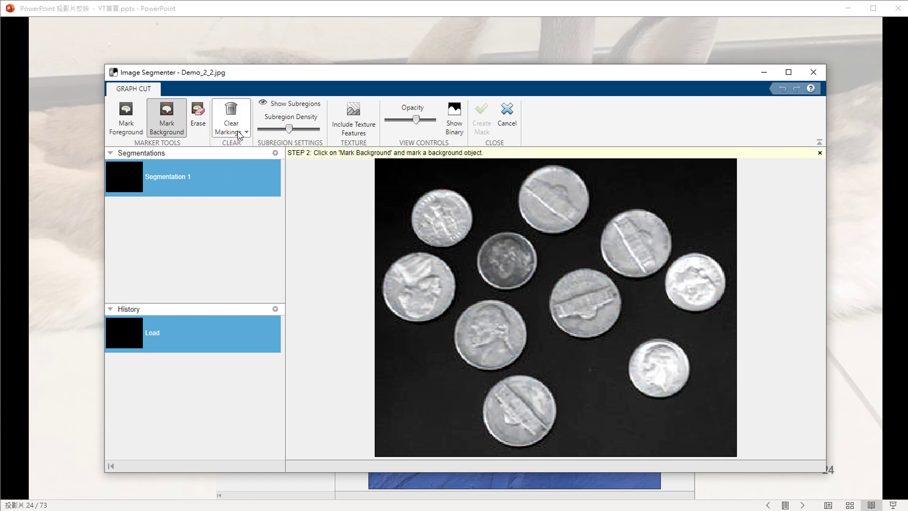
Step: Mark the coin right of the image centre as foreground and the dark area beneath it as background
click(126, 115)
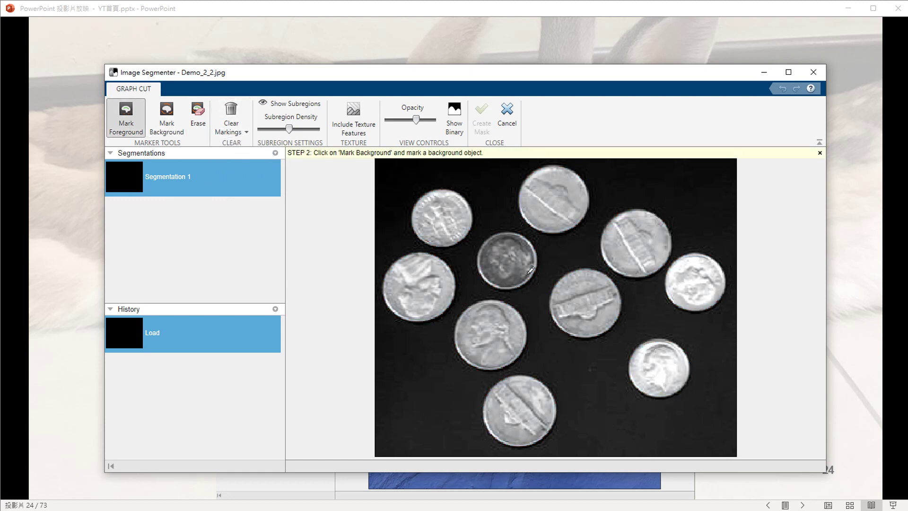
drag(583, 286, 587, 316)
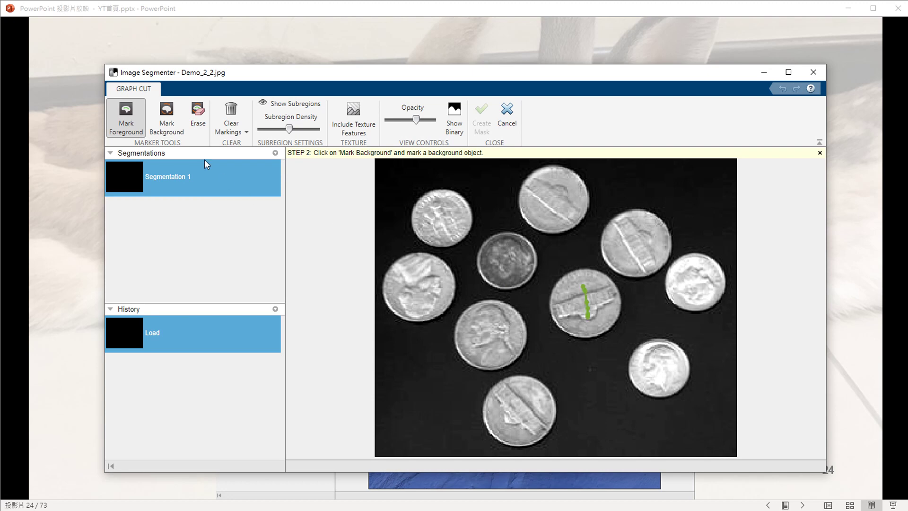
click(166, 118)
drag(570, 355, 581, 396)
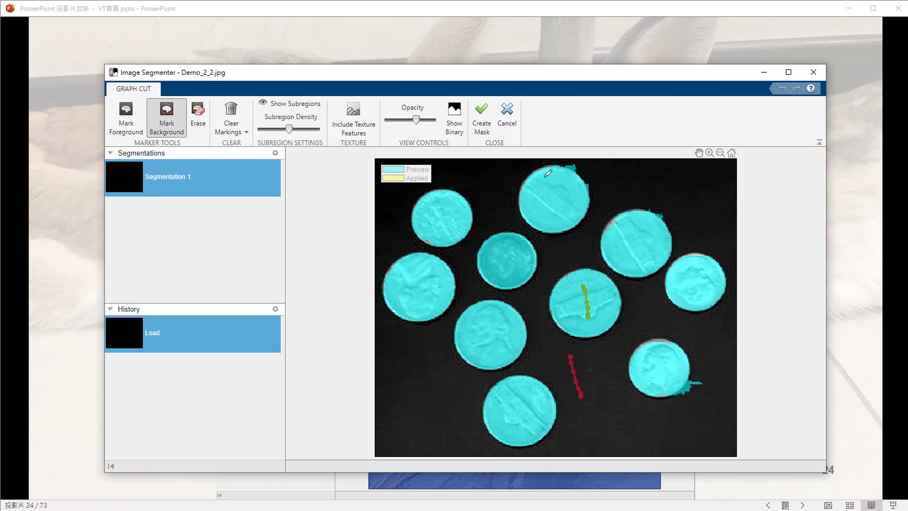
Step: Preview the subregion boundaries and try a lower subregion density, then cancel Graph Cut without creating a mask
click(287, 105)
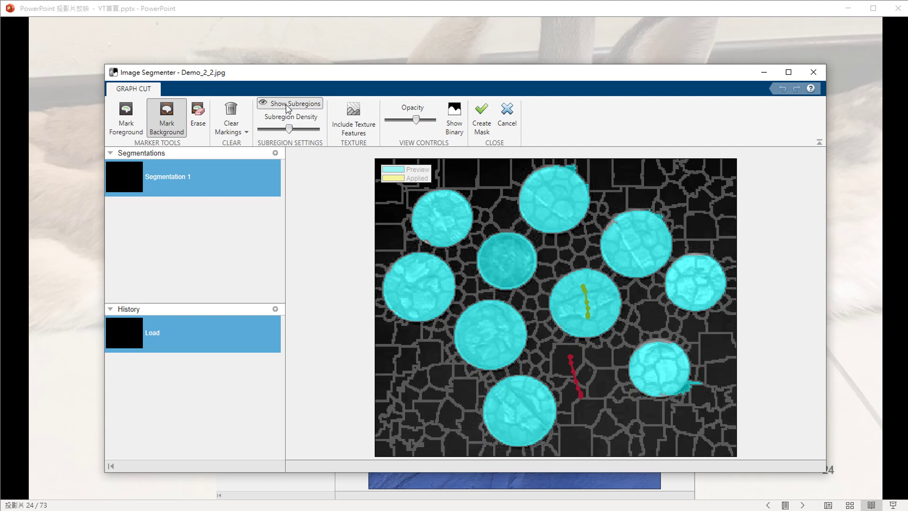
click(287, 106)
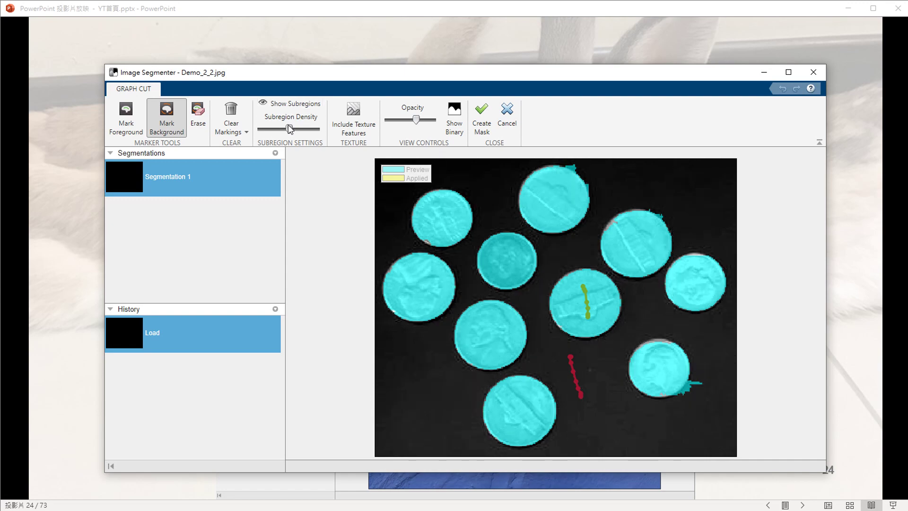
mouse_move(288, 129)
mouse_down()
mouse_move(301, 128)
mouse_move(284, 125)
mouse_up()
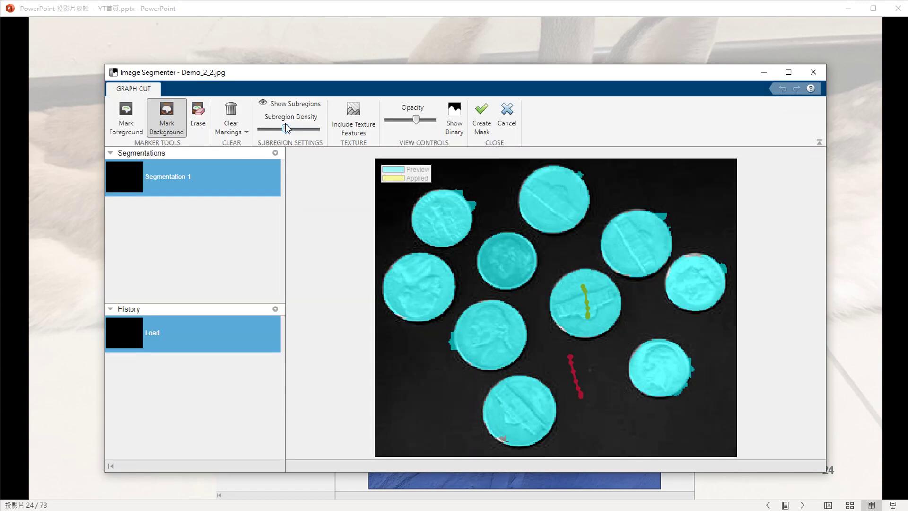
click(292, 127)
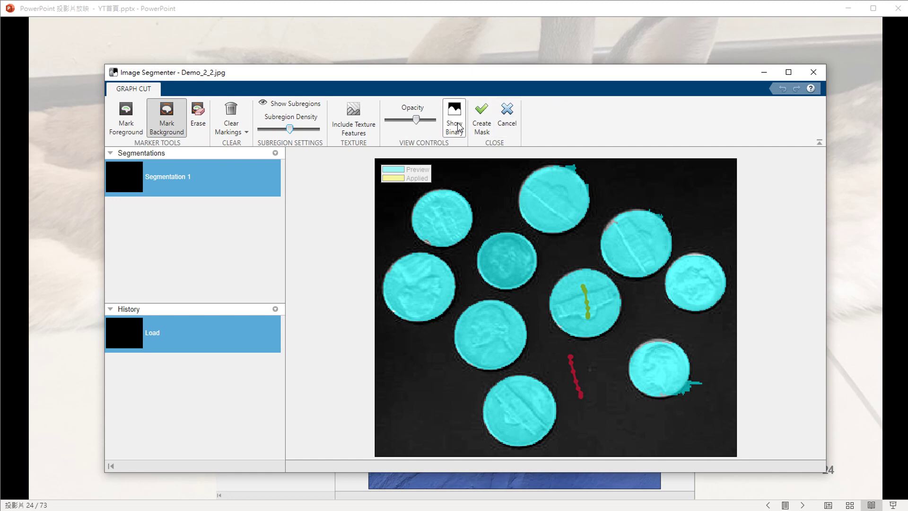
click(508, 120)
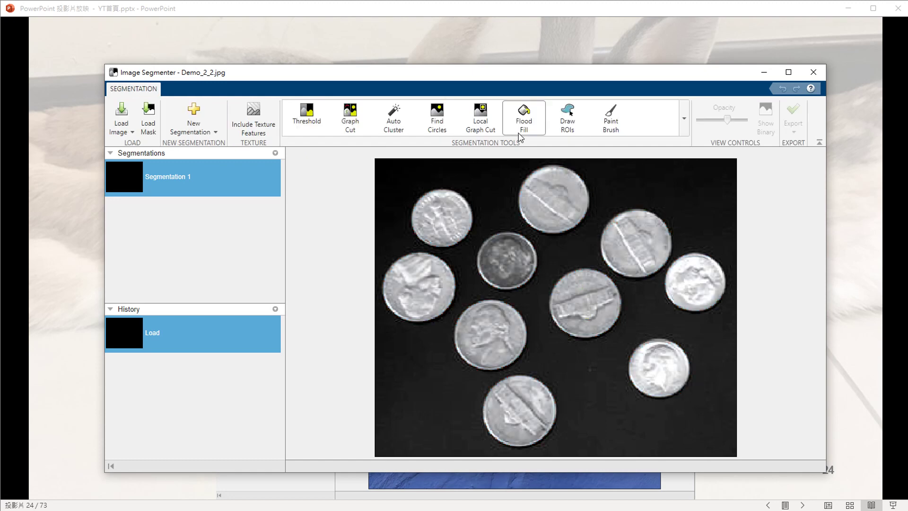
Step: Segment the coins with Auto Cluster, then return the segmentation history to the Load state
click(683, 119)
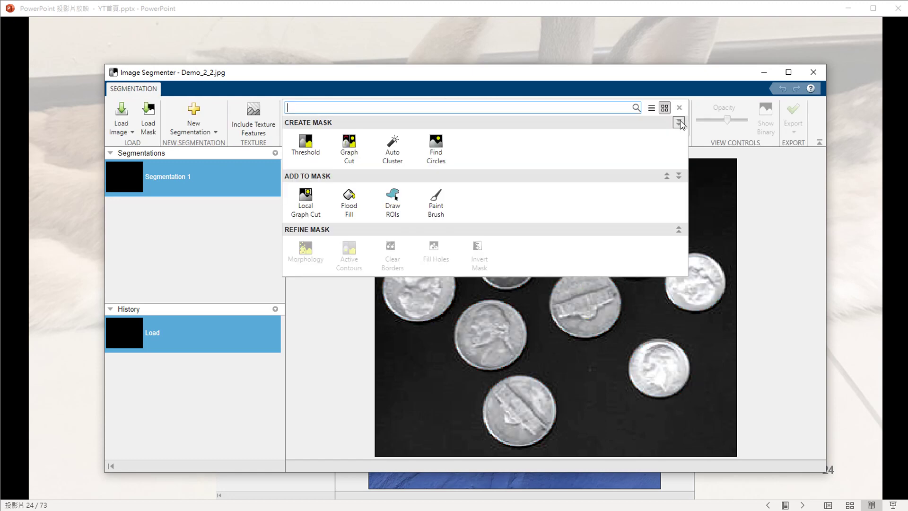
click(394, 150)
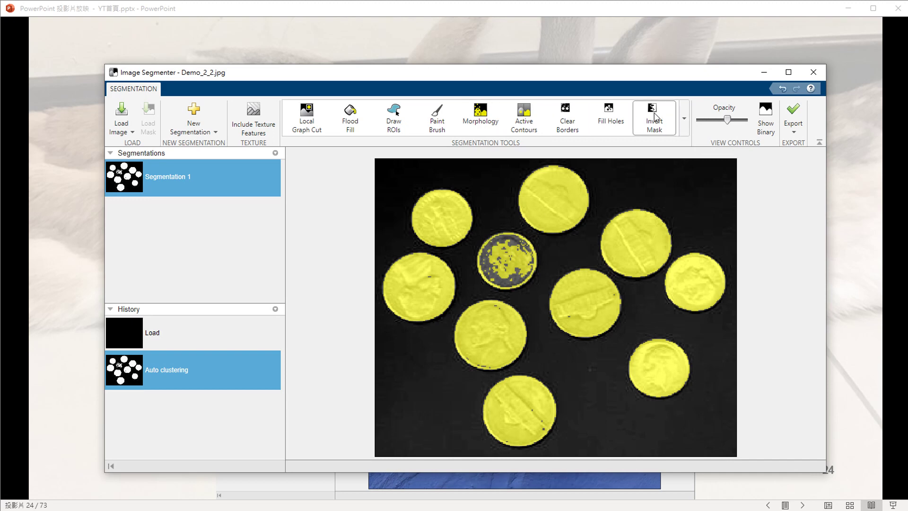
click(684, 118)
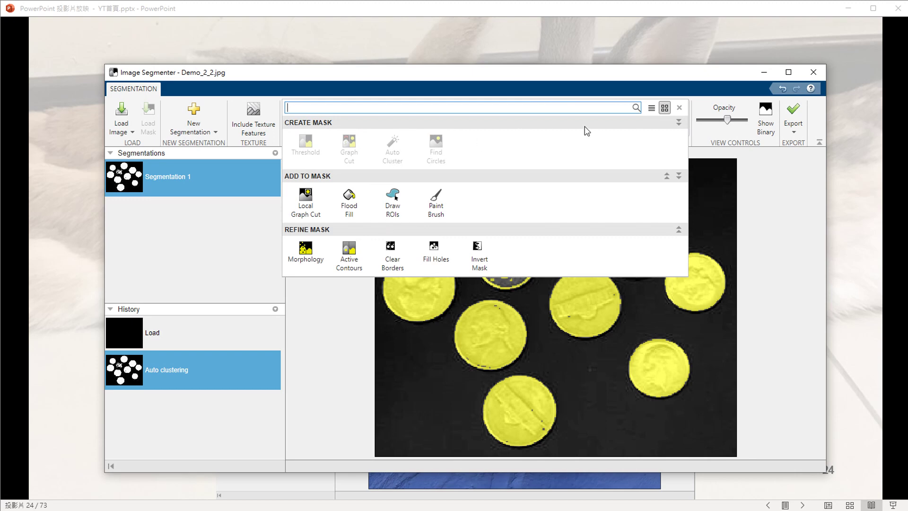
click(175, 340)
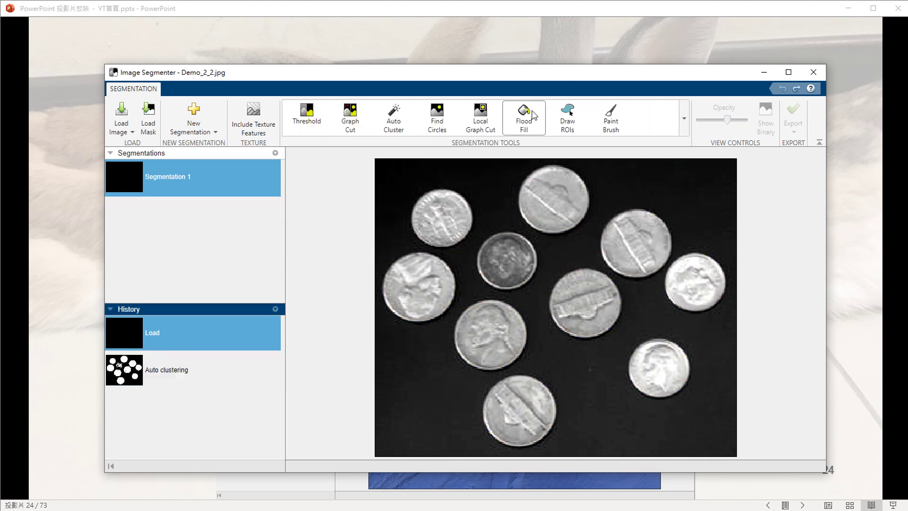
Step: Start Find Circles and measure the diameters of the small dark coin and the larger coin just right of the image centre
click(683, 119)
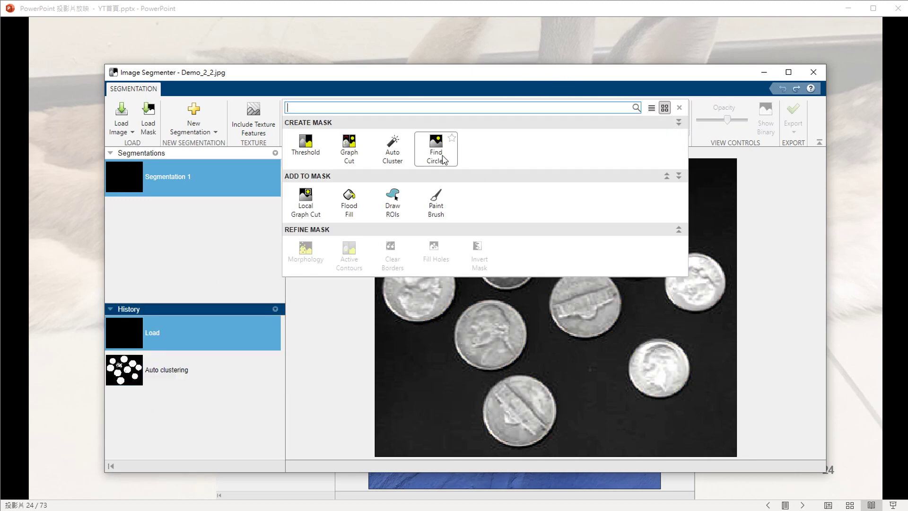
click(436, 149)
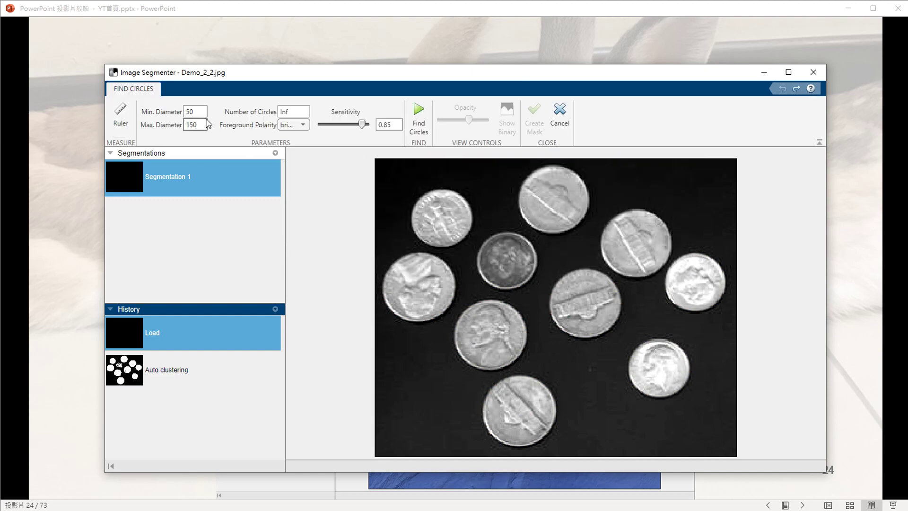
click(120, 115)
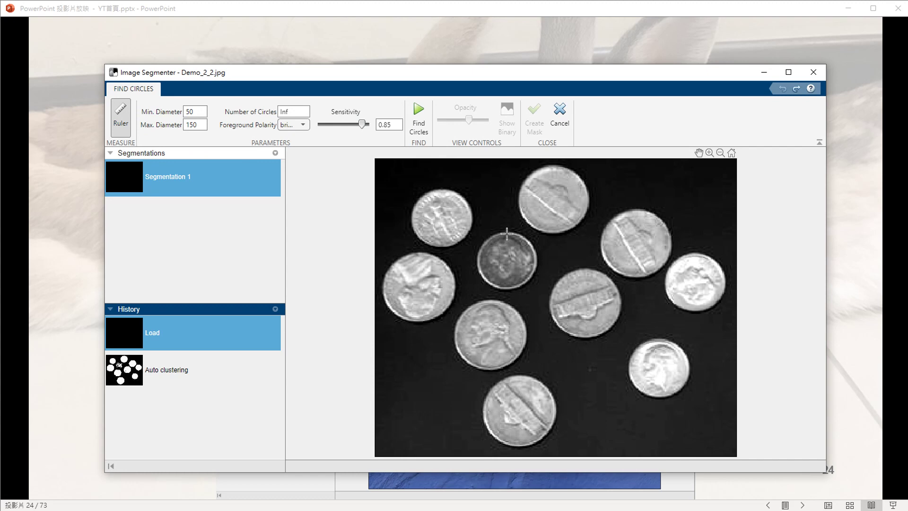
drag(507, 234, 508, 288)
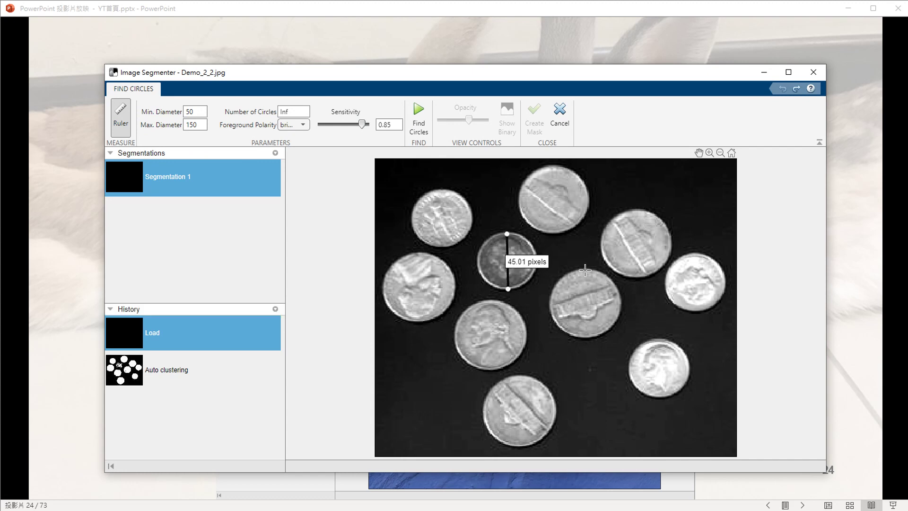
drag(585, 268, 585, 339)
Step: Find the coins as circles with a minimum diameter of 36 and a maximum diameter of 70
double_click(189, 111)
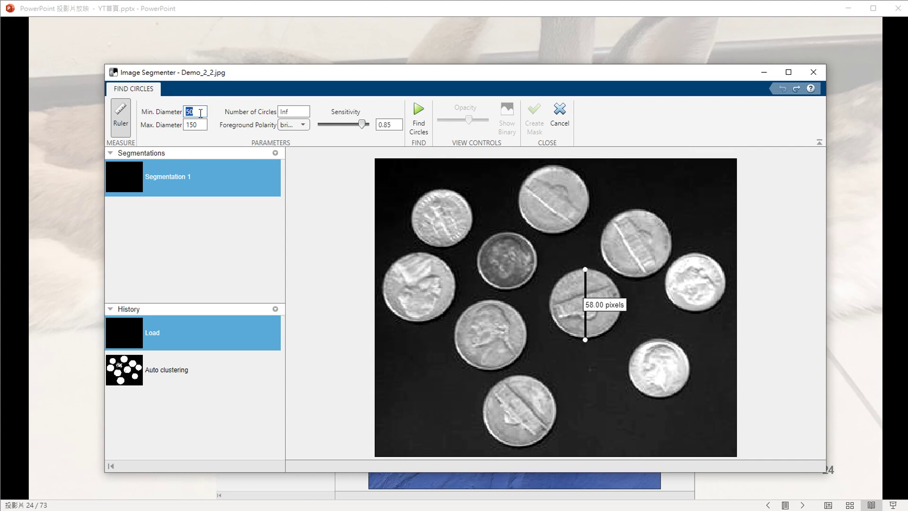
text(36)
double_click(194, 124)
text(70)
click(381, 163)
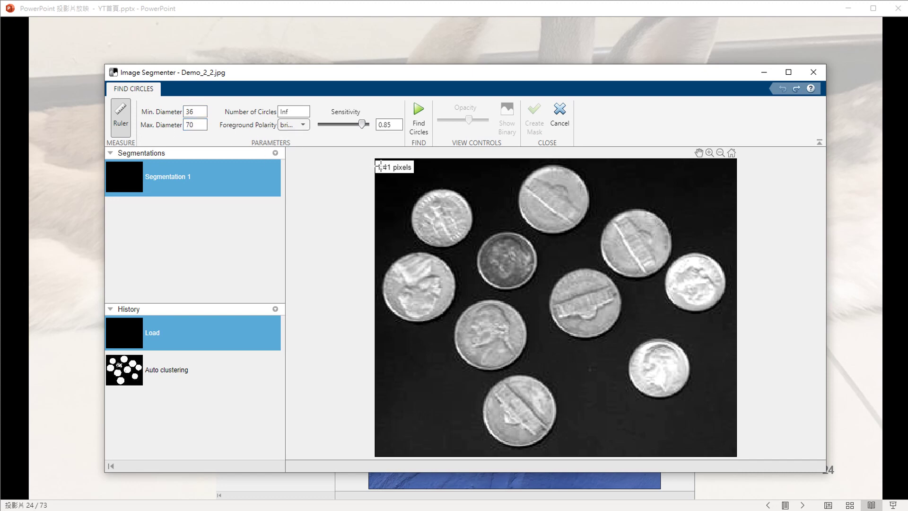
click(418, 118)
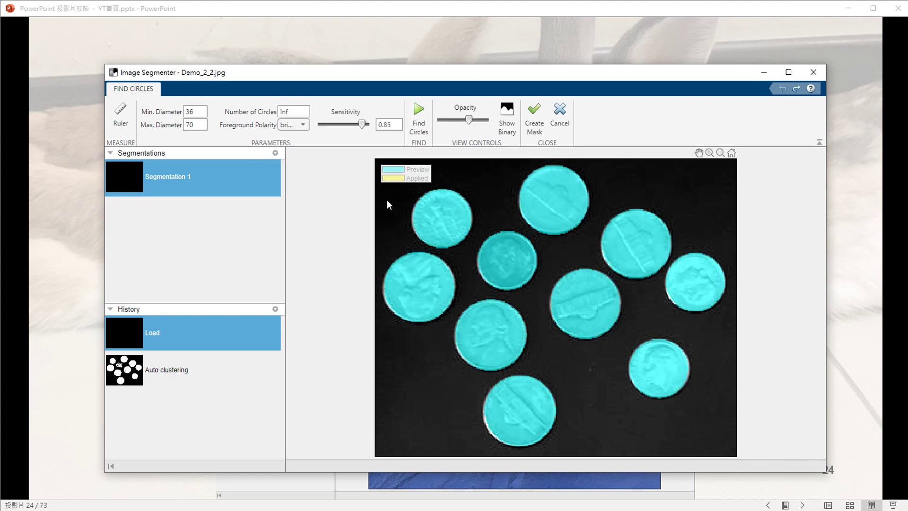
Step: View the foreground polarity options, then cancel Find Circles without creating a mask
click(303, 125)
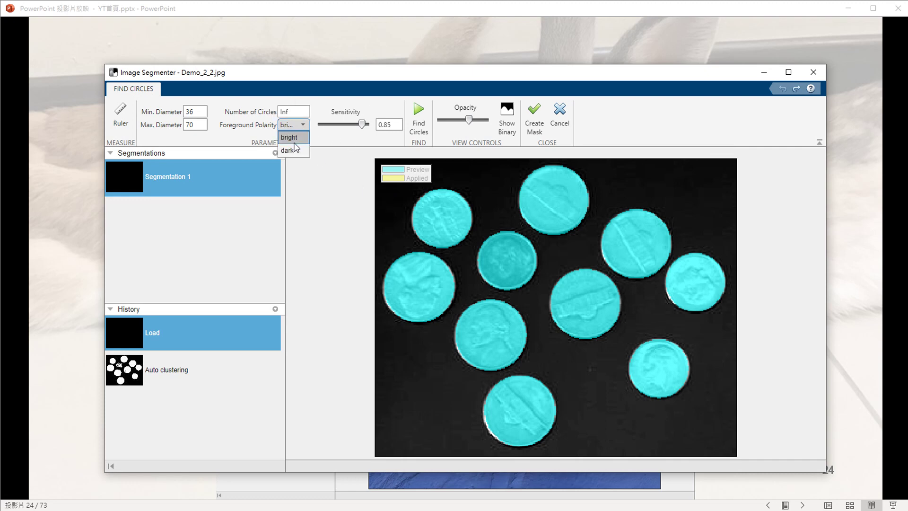
click(357, 177)
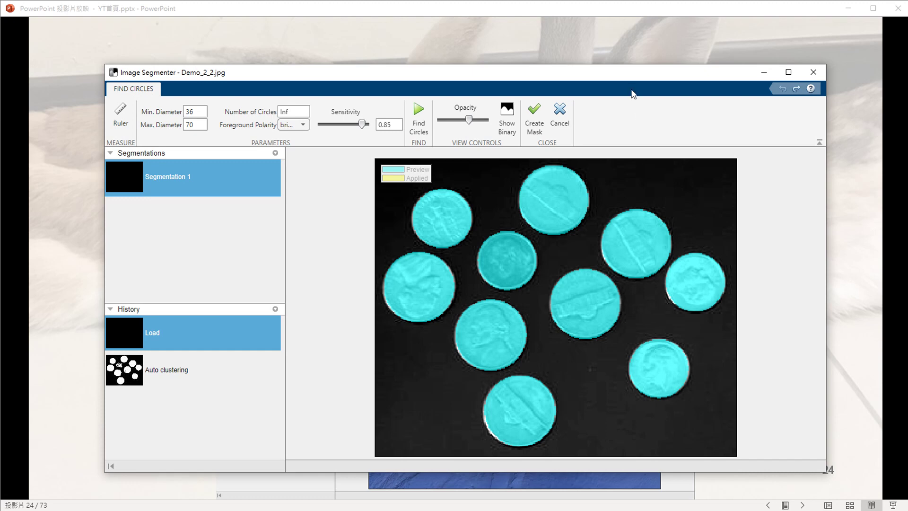
click(562, 124)
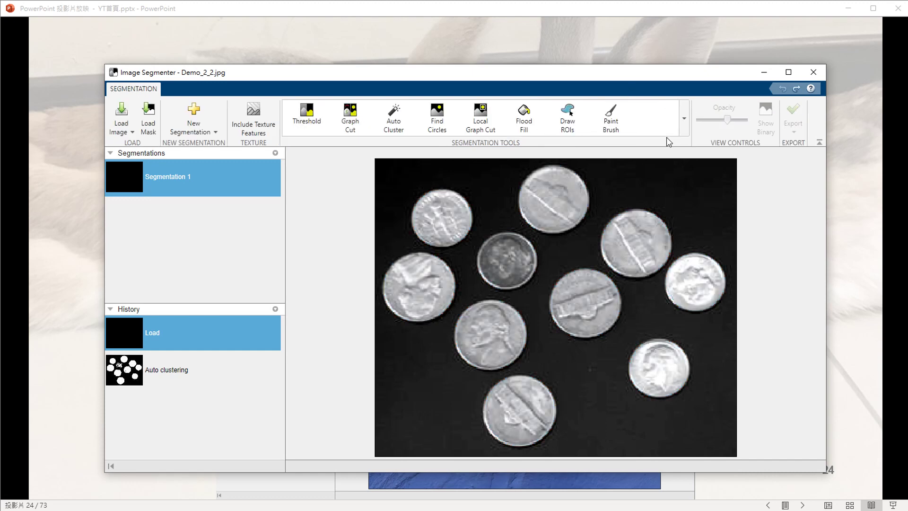
click(682, 135)
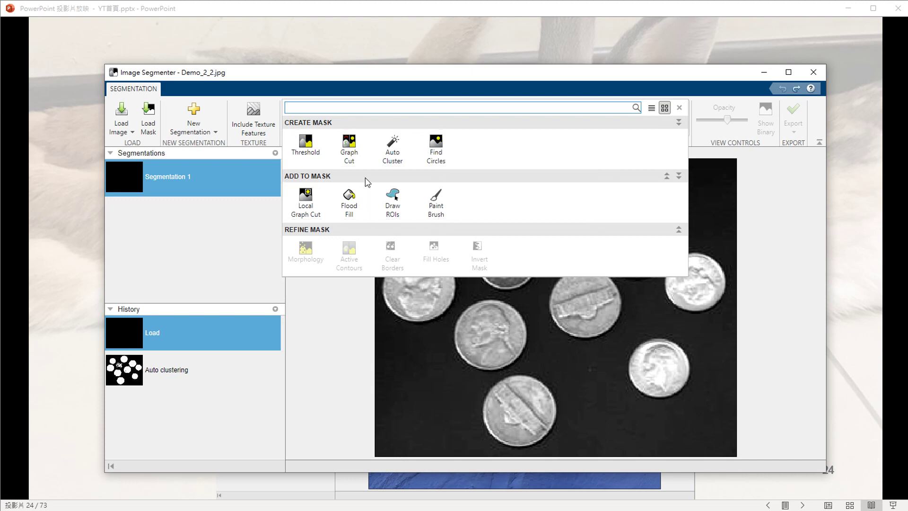
click(442, 341)
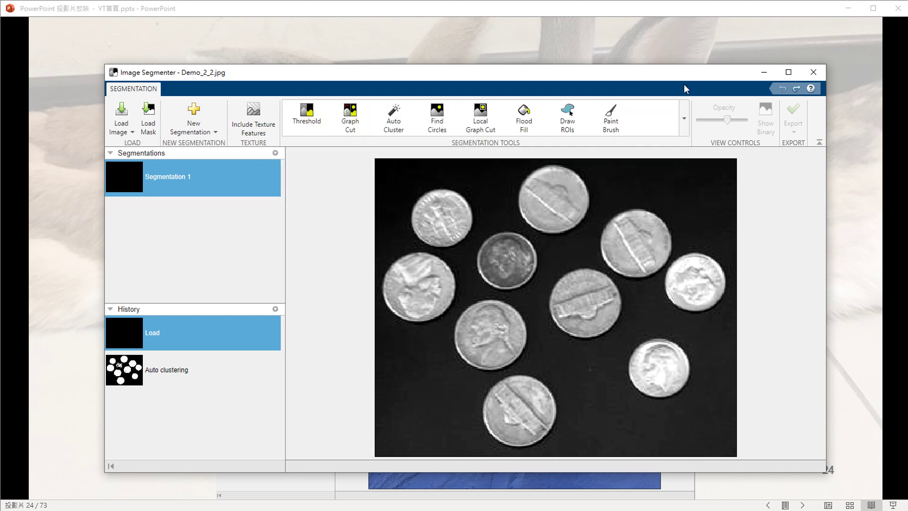
click(683, 119)
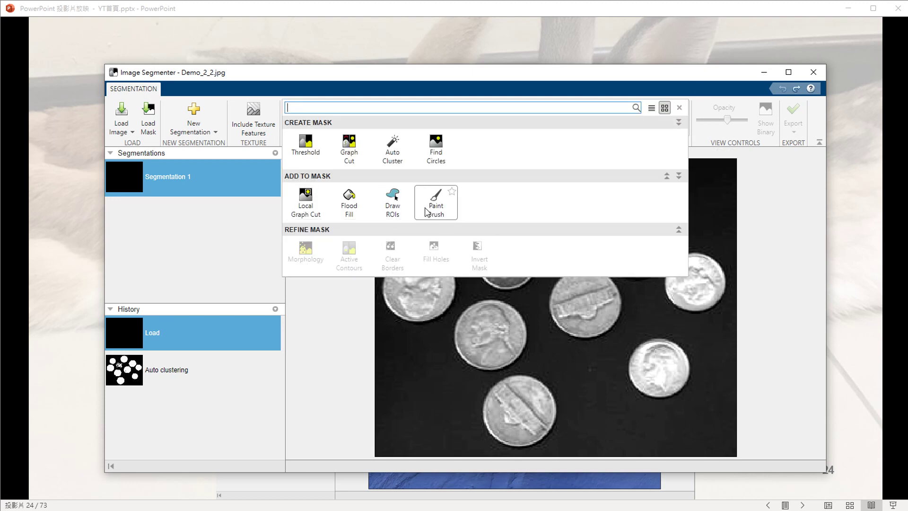
click(541, 338)
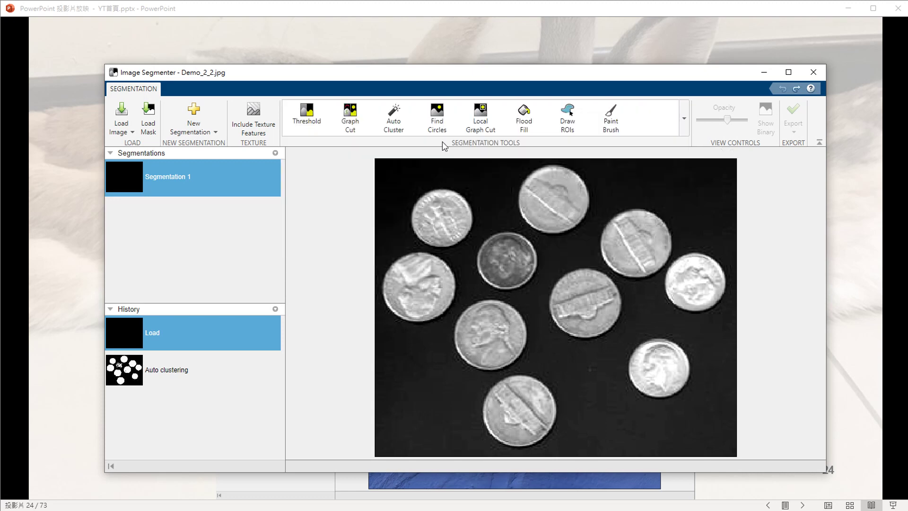
Step: Paint over the two leftmost coins with the Paint Brush and check the painted mask in binary view
click(690, 119)
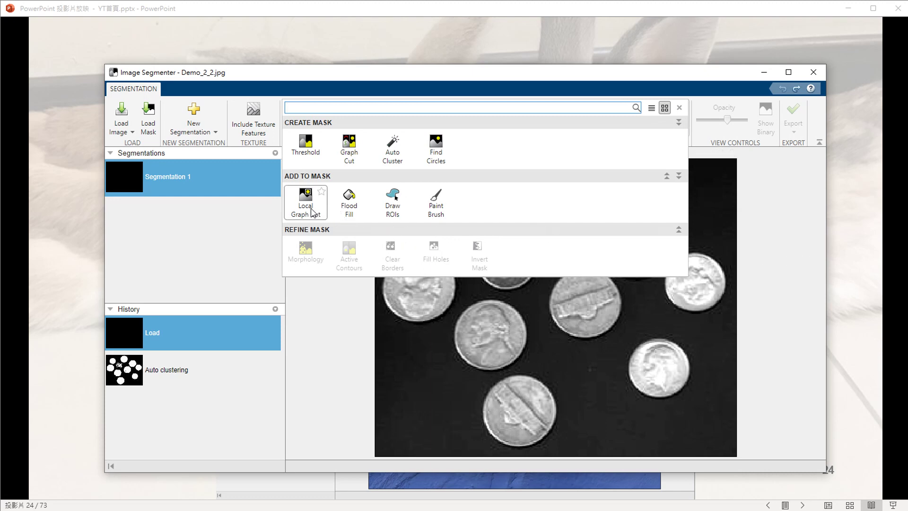
click(436, 206)
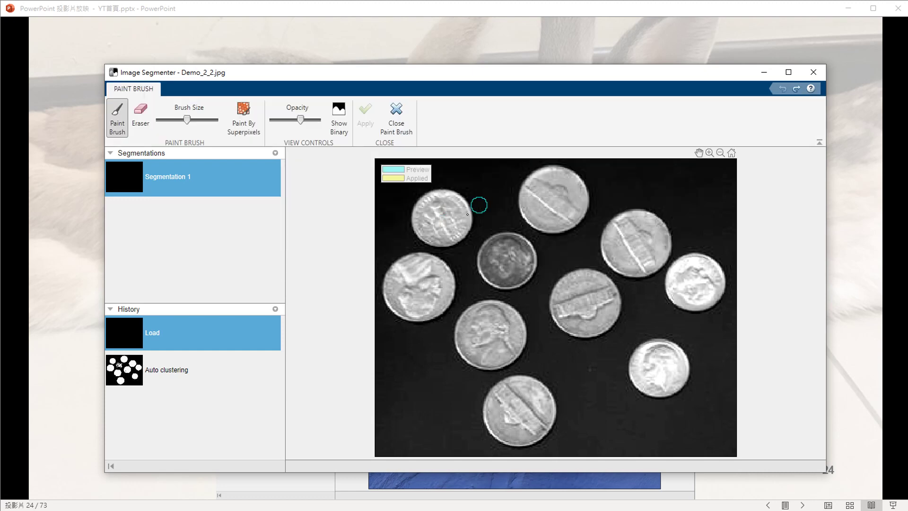
mouse_move(452, 198)
mouse_down()
mouse_move(429, 199)
mouse_move(429, 230)
mouse_move(458, 233)
mouse_move(457, 201)
mouse_move(433, 211)
mouse_move(449, 224)
mouse_move(434, 219)
mouse_move(435, 266)
mouse_move(409, 257)
mouse_move(390, 274)
mouse_move(388, 306)
mouse_move(419, 313)
mouse_move(427, 269)
mouse_move(406, 260)
mouse_move(432, 308)
mouse_move(440, 272)
mouse_move(427, 309)
mouse_up()
click(410, 257)
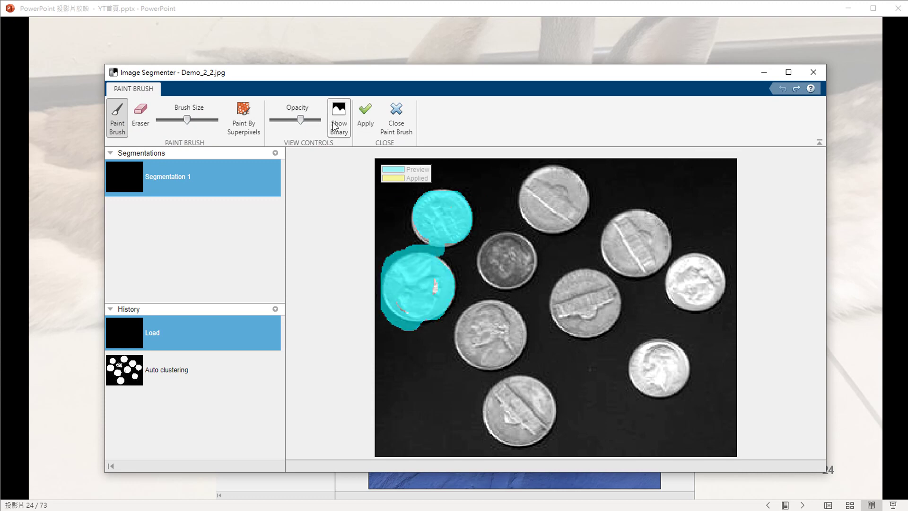
click(333, 121)
click(336, 135)
Step: Paint by superpixels over the topmost coin, the small dark coin, the coin right of centre and the upper-right coin
click(253, 134)
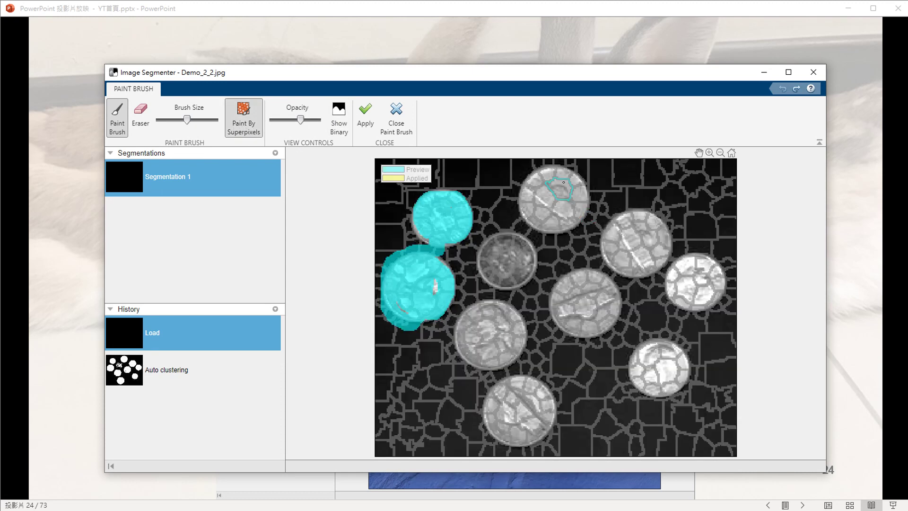
mouse_move(565, 168)
mouse_down()
mouse_move(536, 199)
mouse_move(560, 236)
mouse_move(571, 195)
mouse_move(530, 191)
mouse_up()
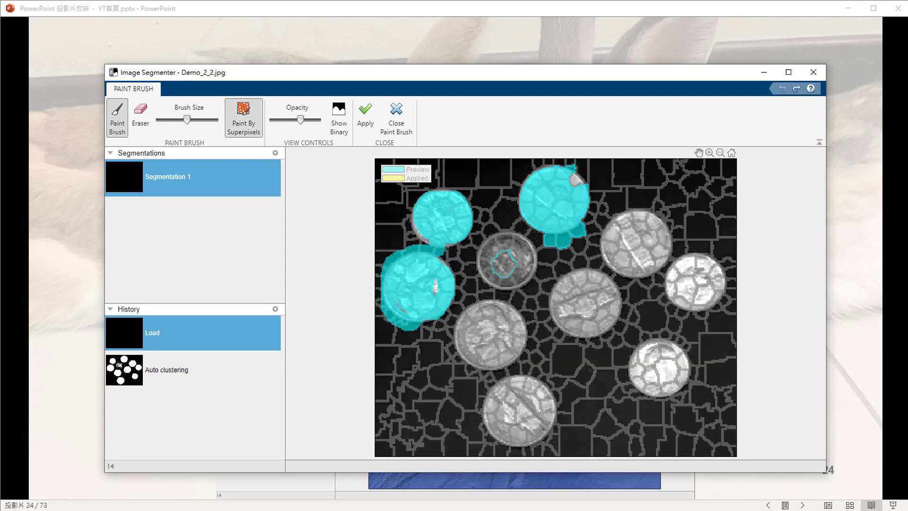
mouse_move(501, 251)
mouse_down()
mouse_move(505, 293)
mouse_move(527, 261)
mouse_move(500, 251)
mouse_move(507, 274)
mouse_move(564, 289)
mouse_move(571, 319)
mouse_move(566, 298)
mouse_move(562, 305)
mouse_move(606, 292)
mouse_move(589, 286)
mouse_move(576, 304)
mouse_move(592, 277)
mouse_move(569, 277)
mouse_move(568, 314)
mouse_move(589, 330)
mouse_move(595, 319)
mouse_move(547, 328)
mouse_move(608, 329)
mouse_up()
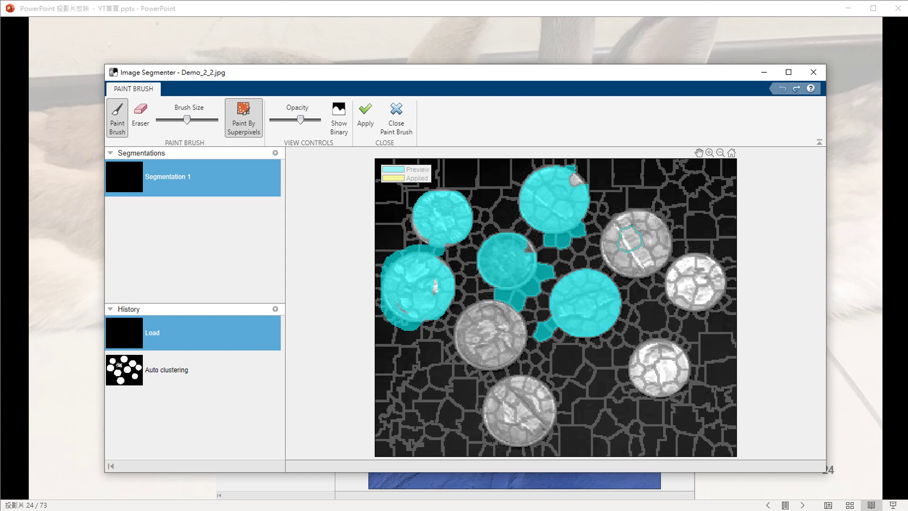
mouse_move(619, 222)
mouse_down()
mouse_move(618, 247)
mouse_move(668, 248)
mouse_move(647, 224)
mouse_move(604, 255)
mouse_move(638, 267)
mouse_move(631, 229)
mouse_up()
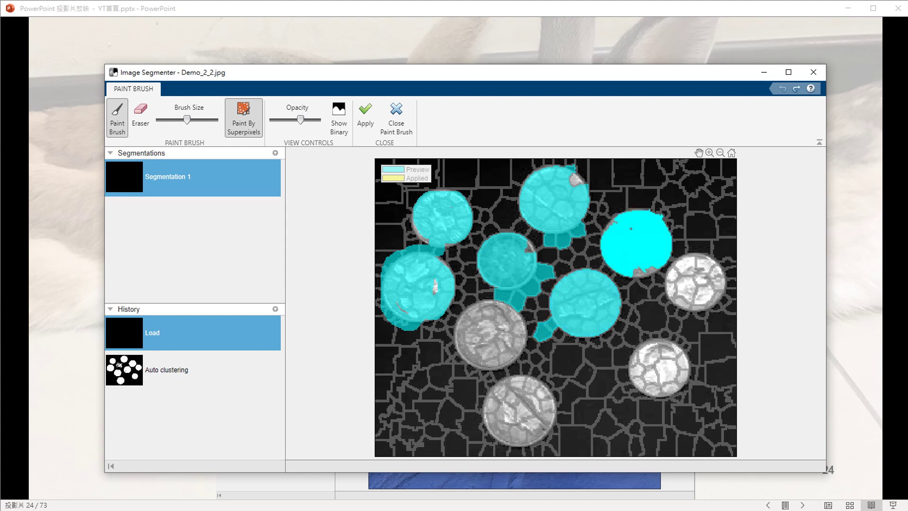
drag(653, 273, 658, 282)
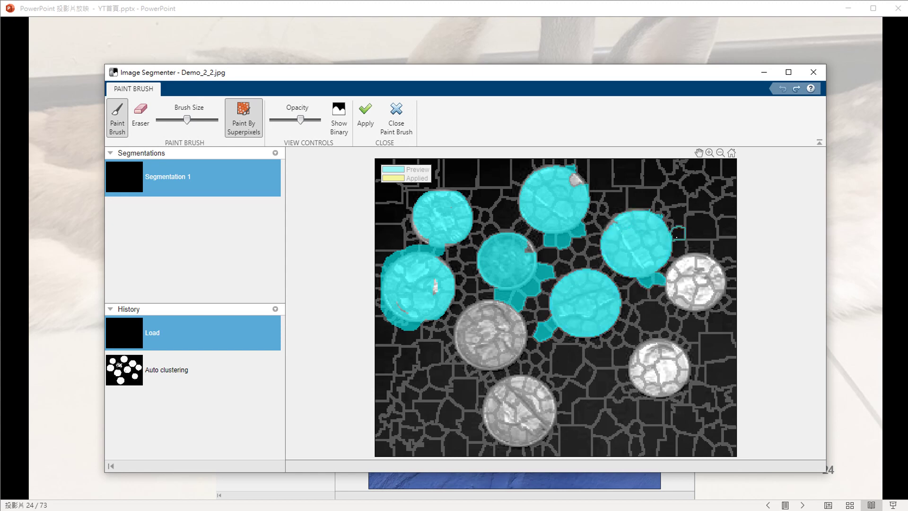
Step: Erase the painted background superpixels around the coins, then close the Paint Brush without applying the mask
click(140, 115)
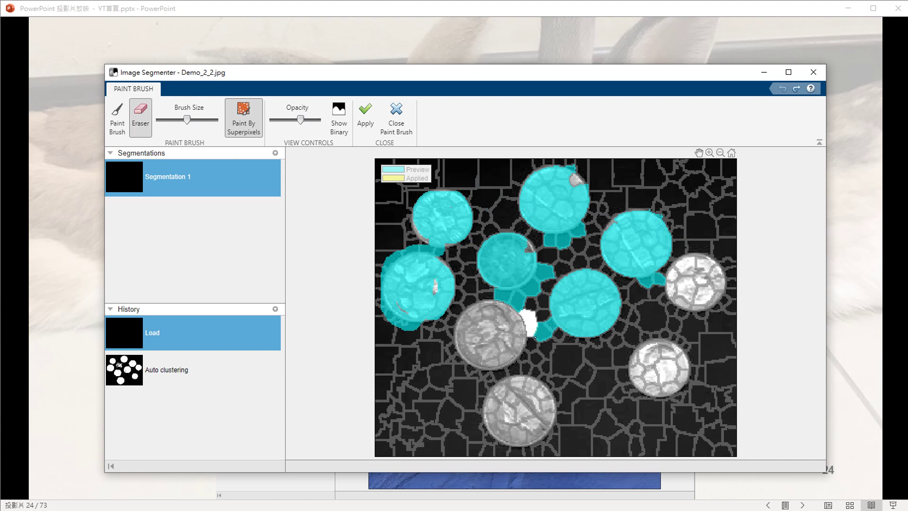
mouse_move(529, 322)
mouse_down()
mouse_move(549, 345)
mouse_move(548, 322)
mouse_up()
mouse_move(544, 279)
mouse_down()
mouse_move(544, 265)
mouse_move(519, 298)
mouse_move(478, 295)
mouse_up()
mouse_move(445, 323)
mouse_down()
mouse_move(426, 333)
mouse_move(400, 328)
mouse_move(380, 300)
mouse_move(382, 260)
mouse_move(396, 248)
mouse_move(445, 256)
mouse_up()
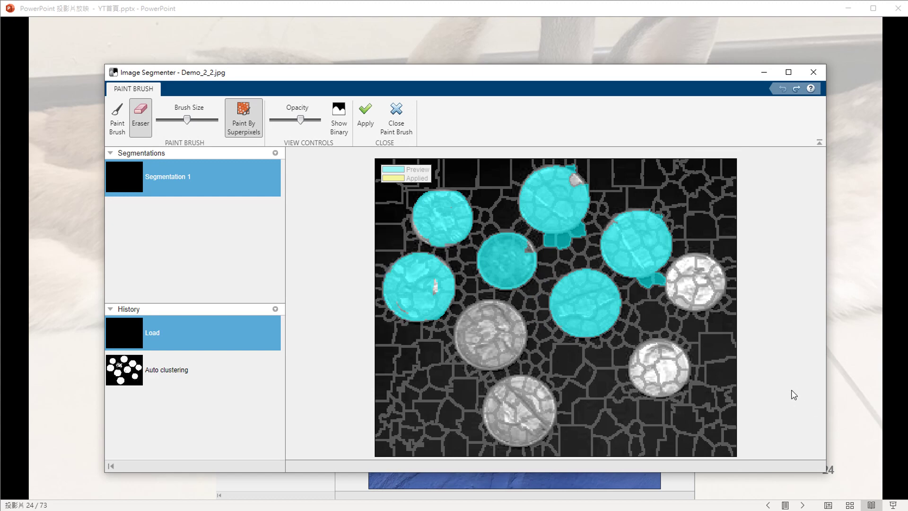
drag(664, 284, 646, 283)
mouse_move(593, 239)
mouse_down()
mouse_move(577, 231)
mouse_move(542, 251)
mouse_up()
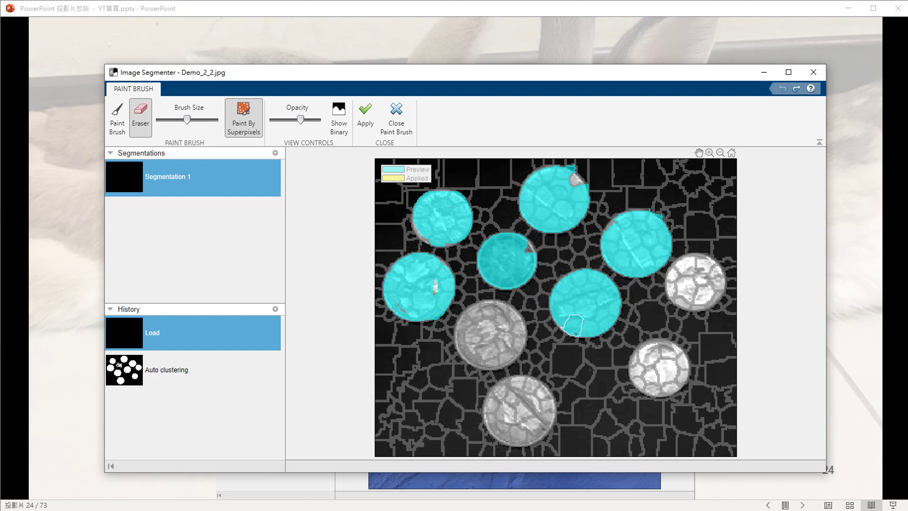
click(396, 123)
Step: Flood-fill the dark background with Euclidean distance and tolerance 12.75, then close Flood Fill without applying it
click(683, 119)
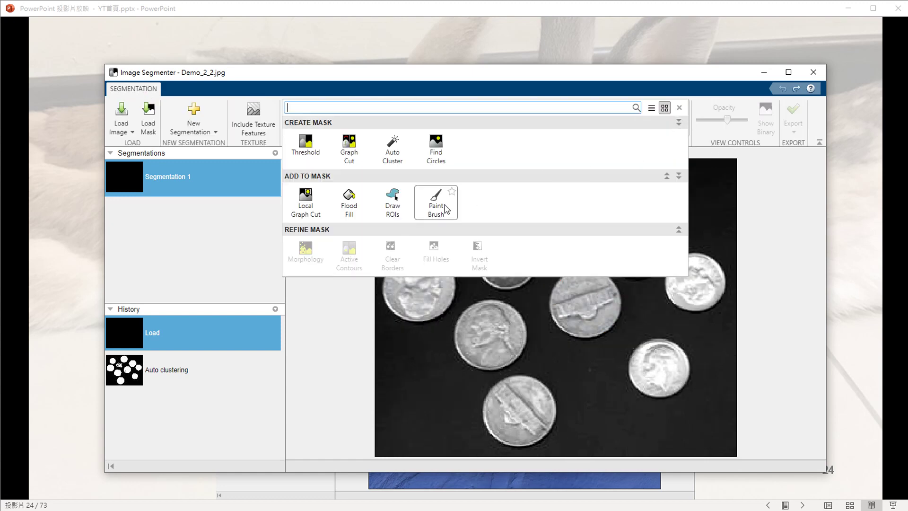
click(355, 212)
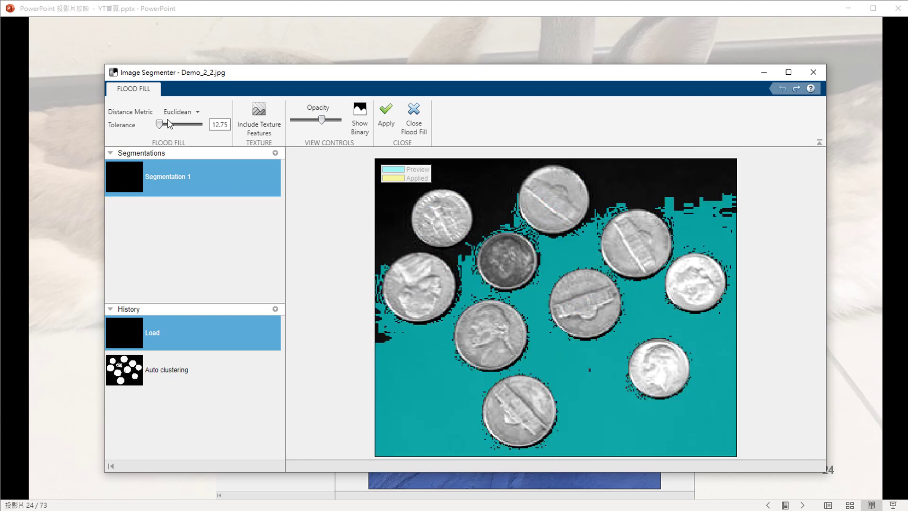
click(412, 116)
click(684, 119)
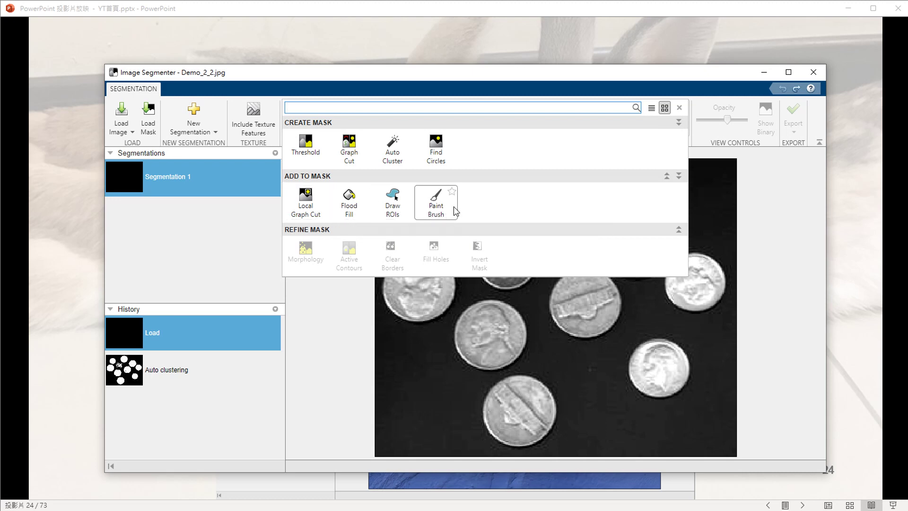
click(379, 308)
Step: Load the image file Demo_2_1.jpg, discarding the data of the existing session
click(124, 125)
click(139, 150)
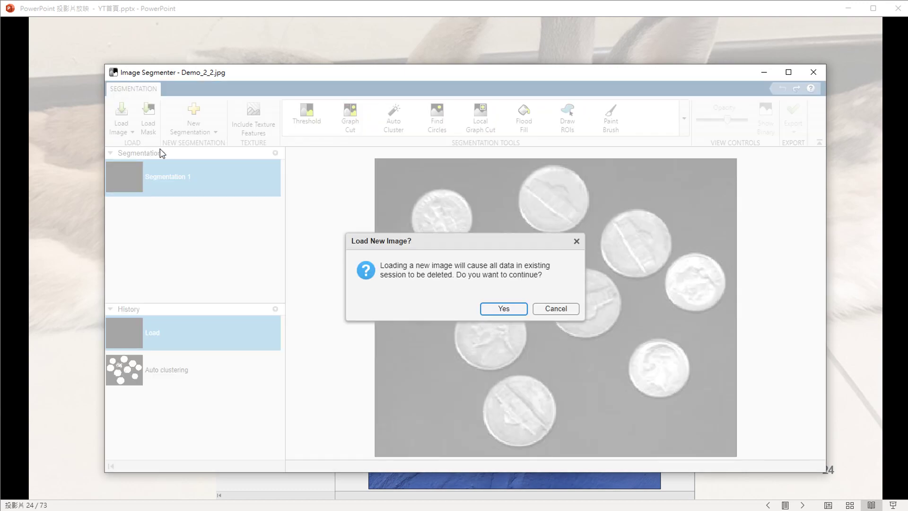
click(501, 308)
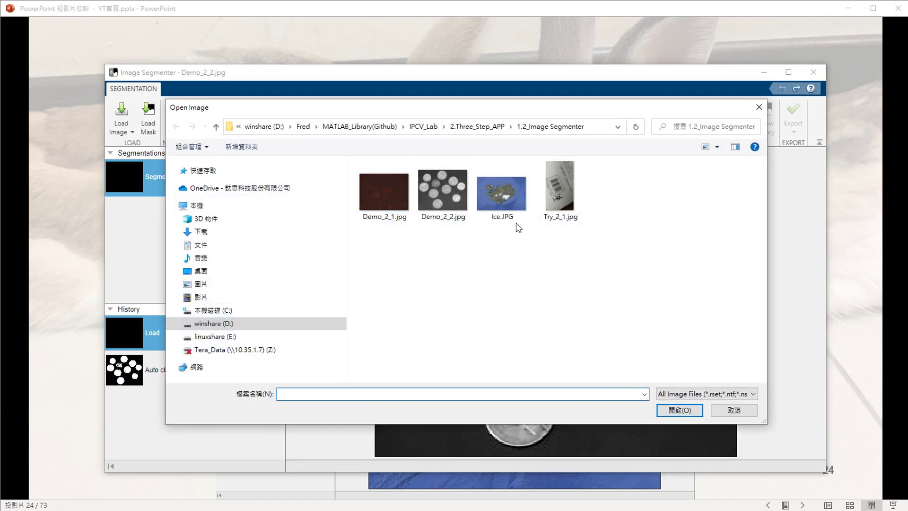
double_click(394, 195)
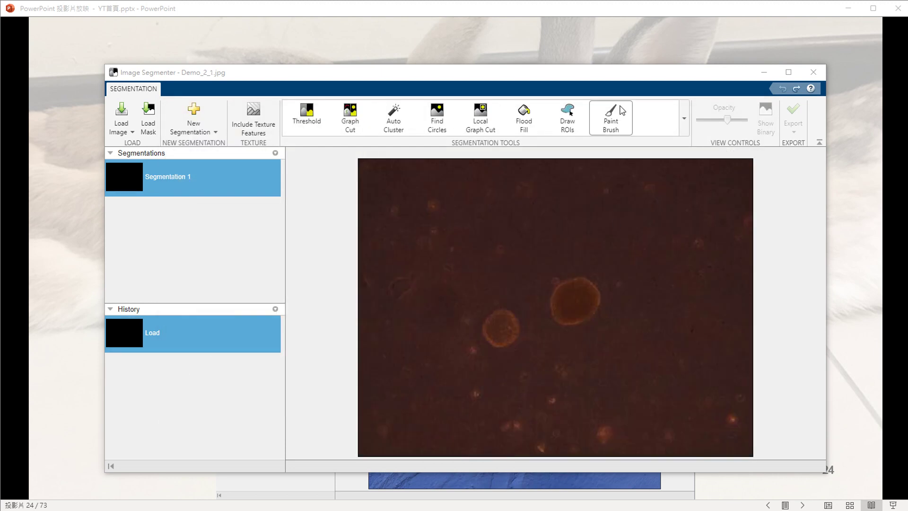
Step: Segment the new image with Auto Cluster and check the mask in binary view before returning to the overlay
click(684, 119)
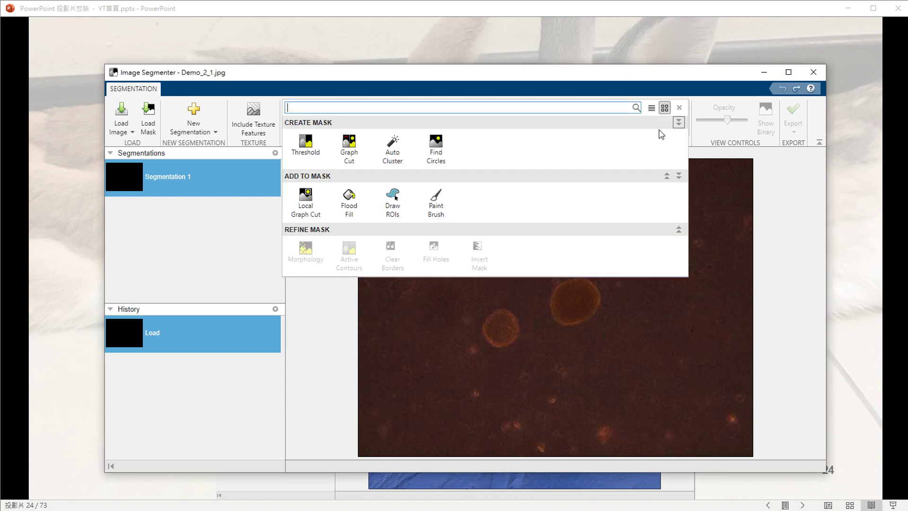
click(410, 161)
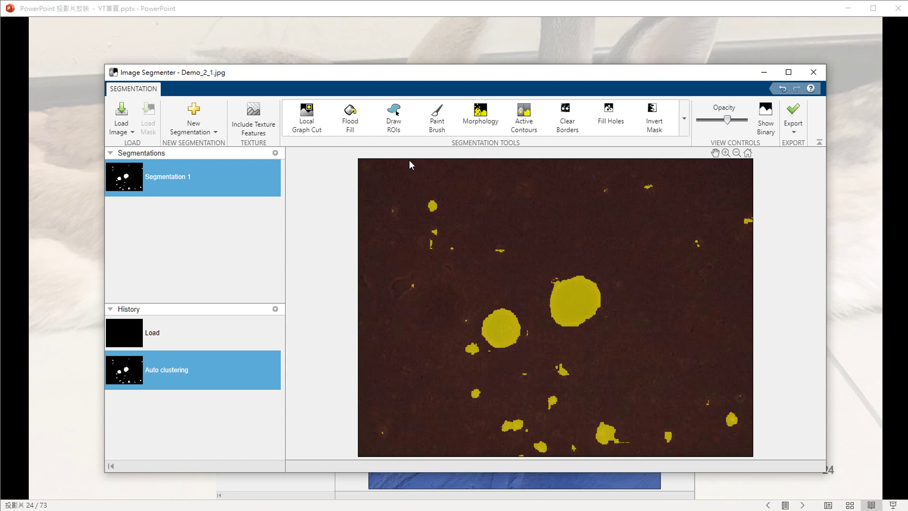
click(762, 130)
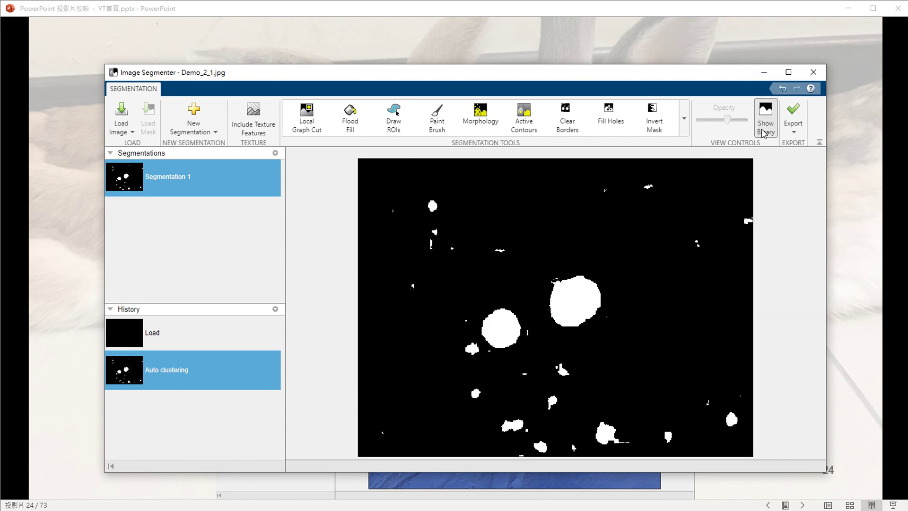
click(763, 132)
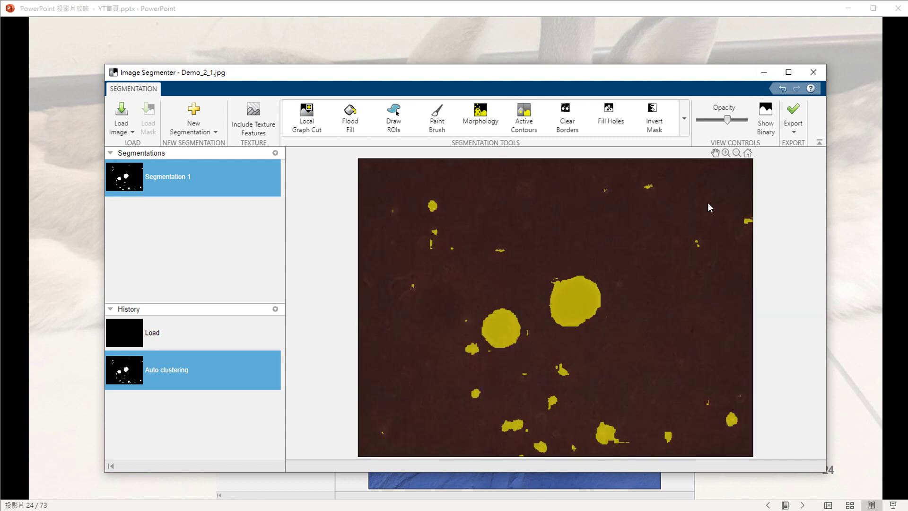
Step: Show the Auto Cluster mask in binary view and set up a Morphology erosion with a disk structuring element
click(765, 125)
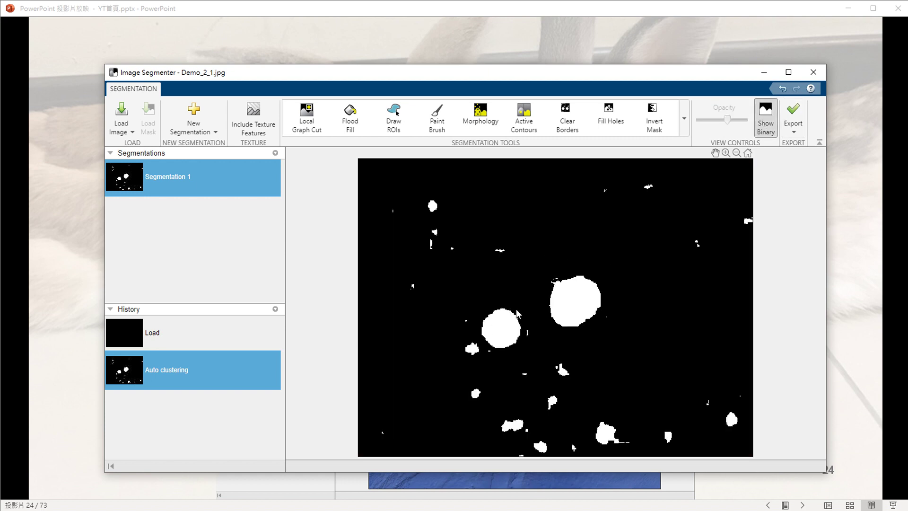
click(765, 125)
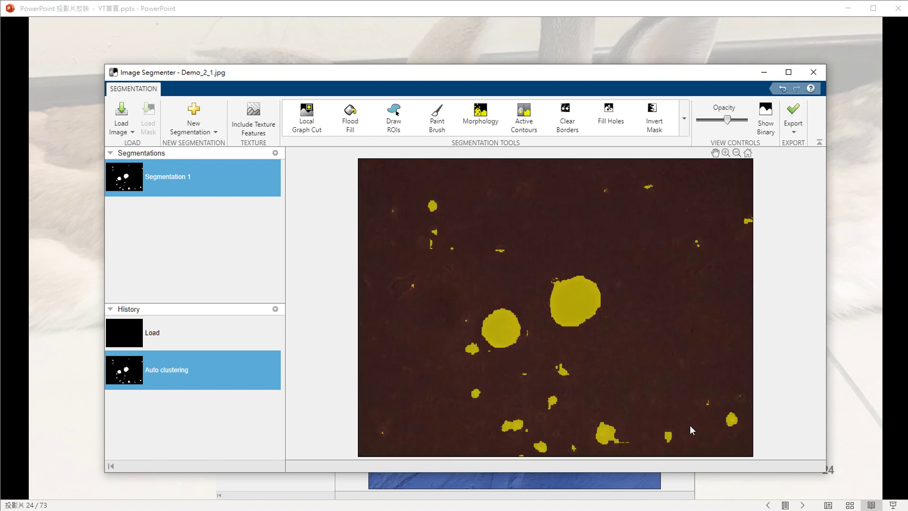
click(764, 123)
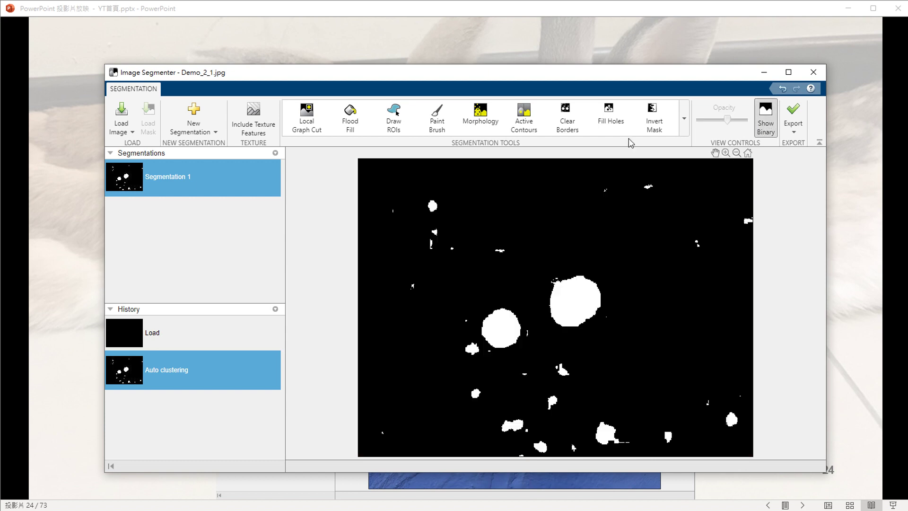
click(684, 119)
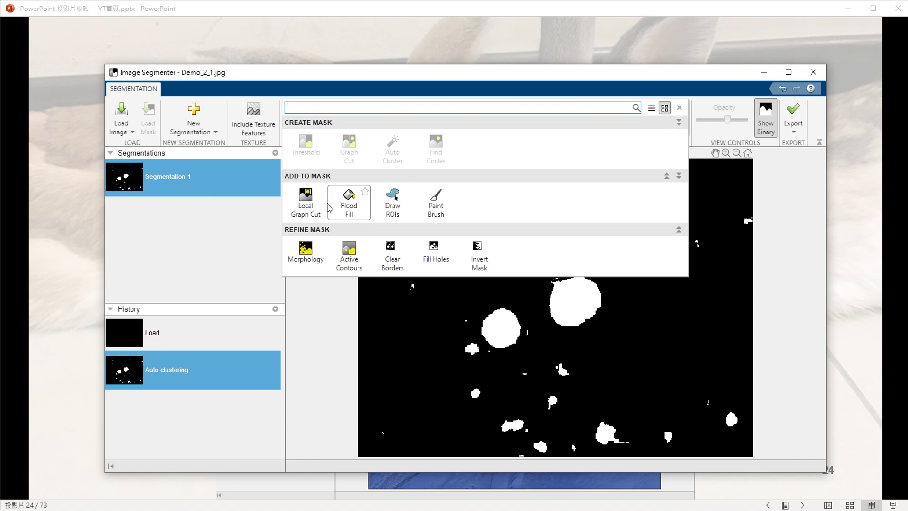
click(306, 256)
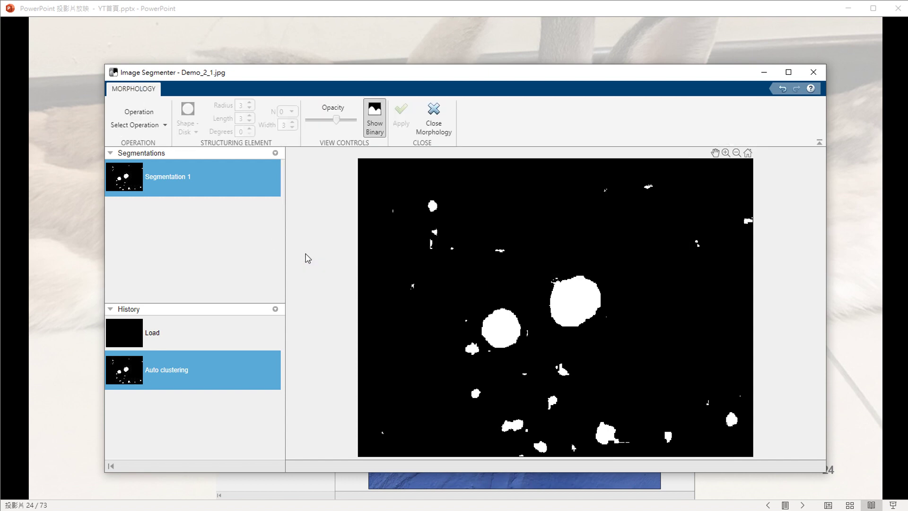
click(136, 125)
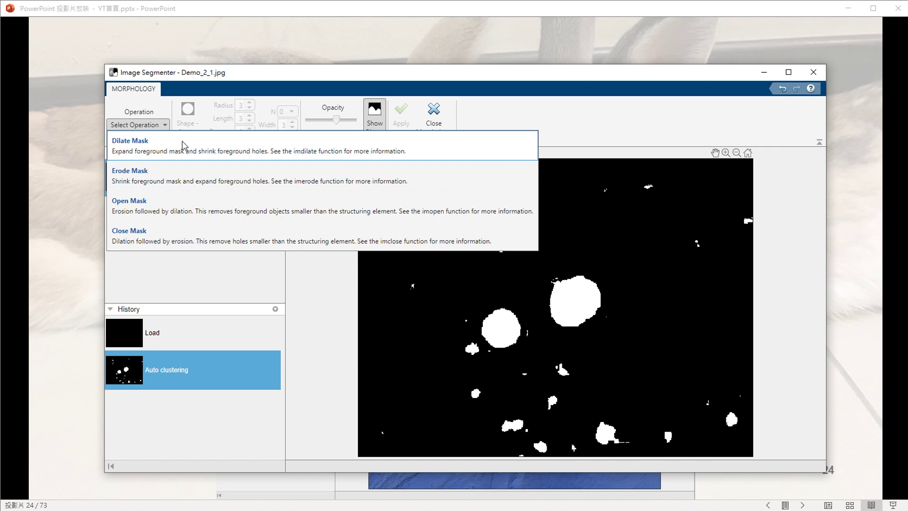
click(163, 179)
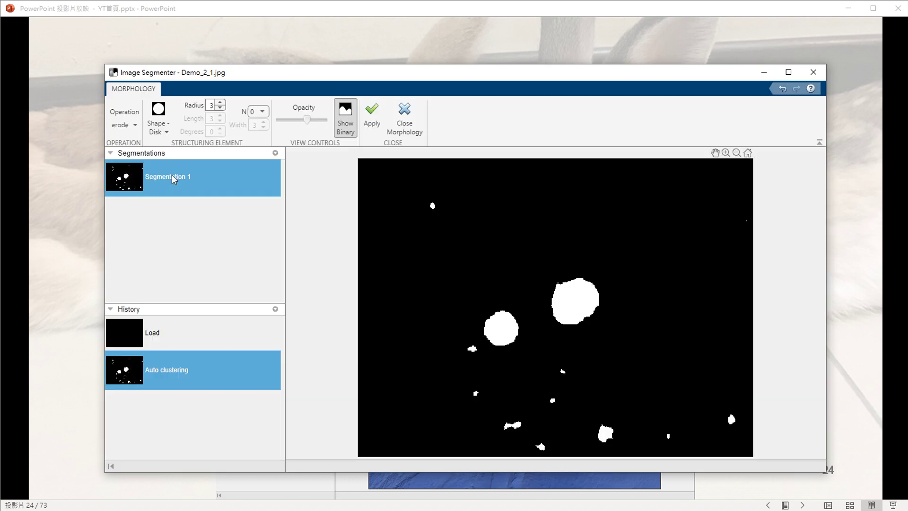
click(158, 125)
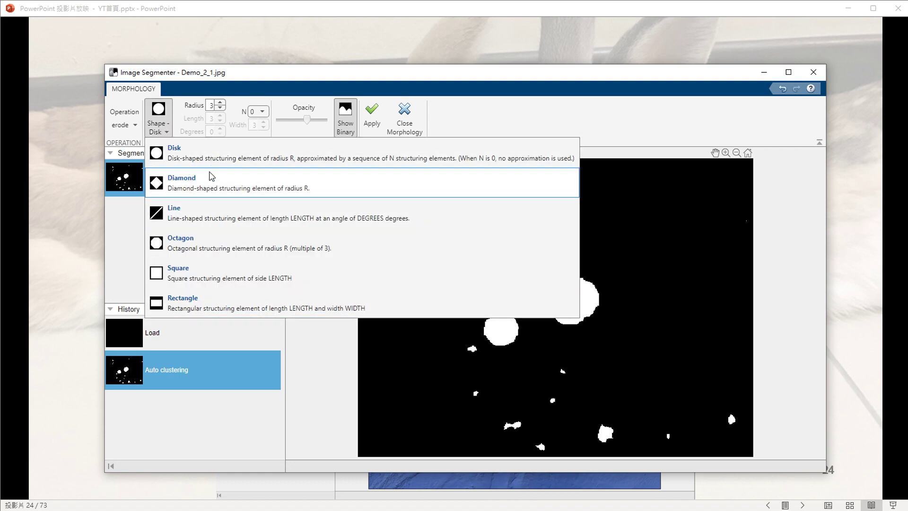
click(213, 153)
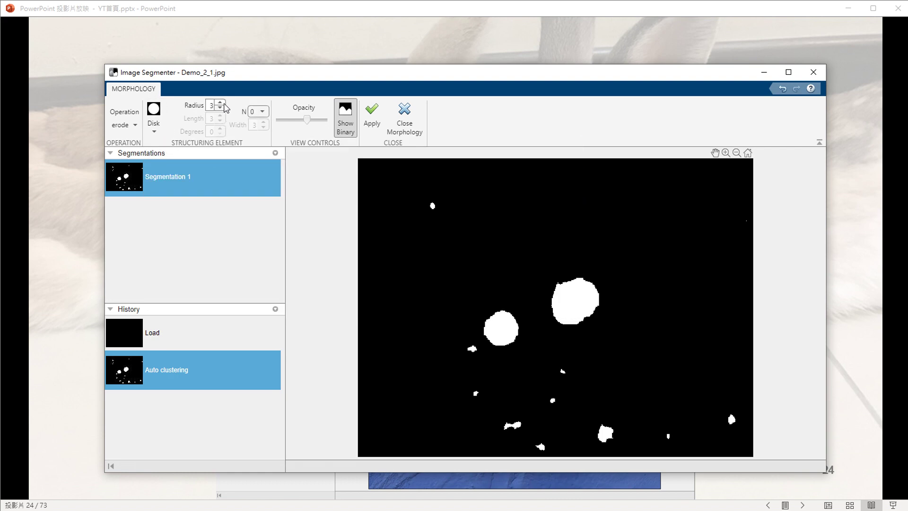
Step: Set the erosion disk's radius to 7 and apply the erosion to remove the small specks from the mask
click(223, 104)
click(223, 103)
click(223, 104)
click(223, 103)
click(223, 103)
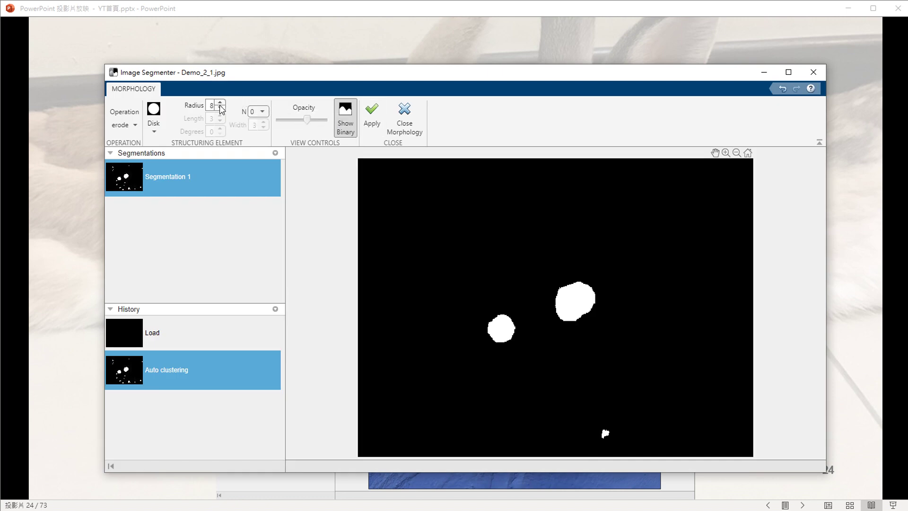
click(221, 108)
click(372, 118)
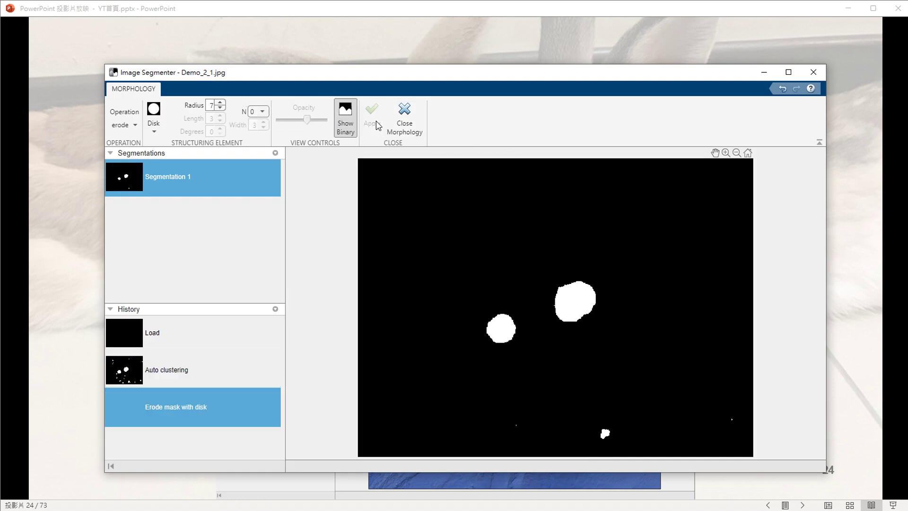
Step: Show the mask over the image and preview a dilation of the eroded mask with a disk of radius 5
click(346, 132)
click(346, 133)
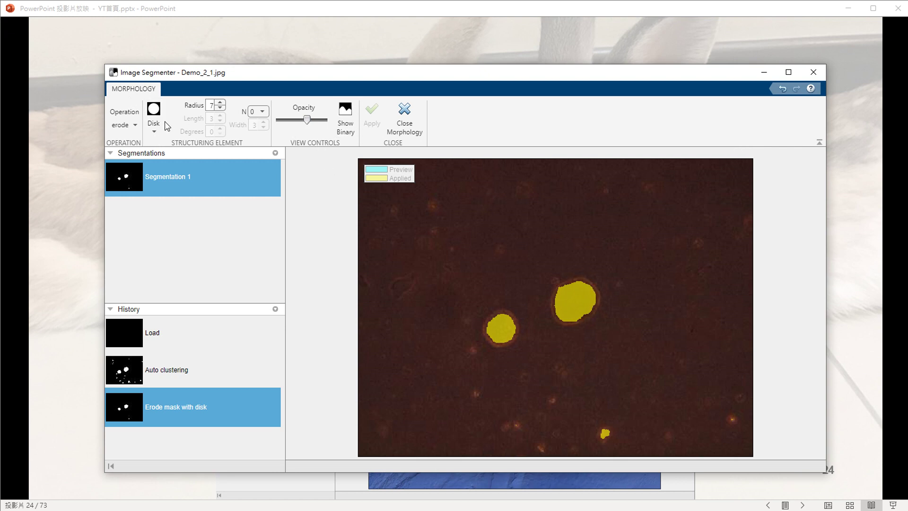
click(124, 125)
click(148, 151)
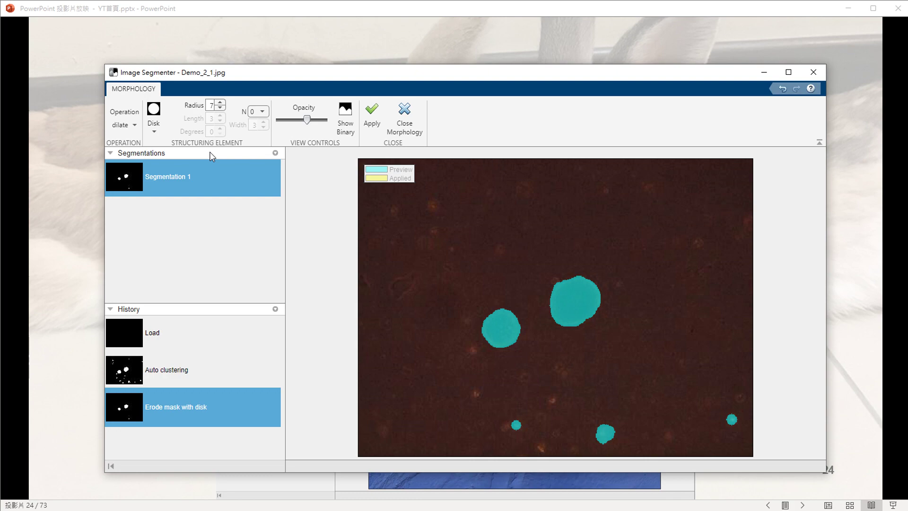
click(221, 108)
click(221, 108)
click(221, 108)
click(220, 107)
click(221, 103)
click(220, 102)
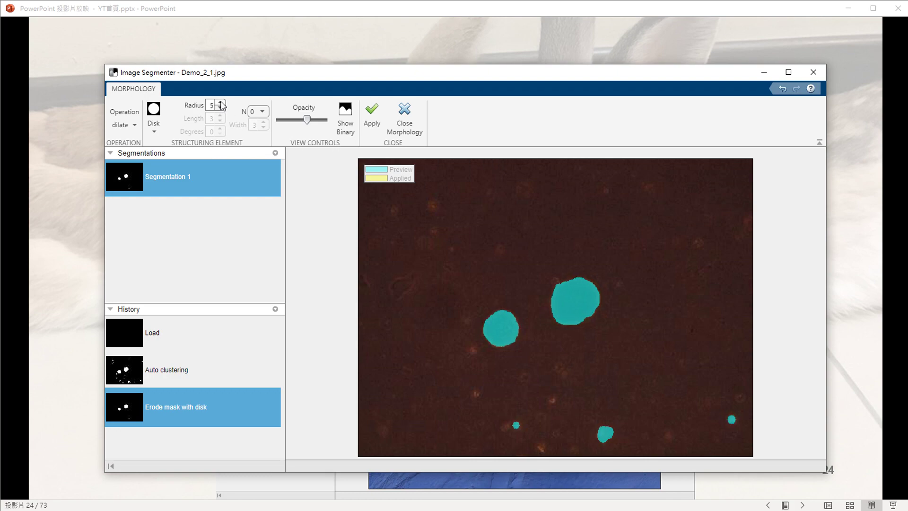
Step: Check the dilation in binary view, apply it to the mask and close Morphology
click(346, 118)
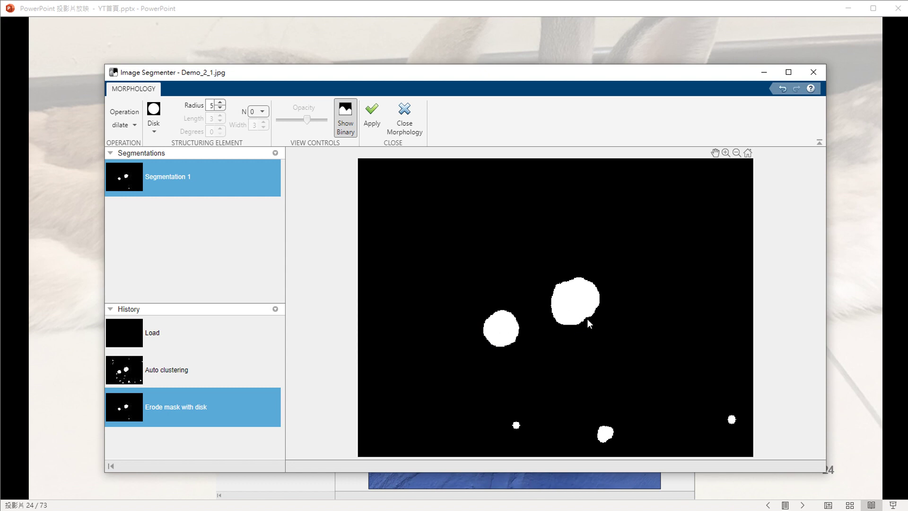
click(372, 113)
click(404, 116)
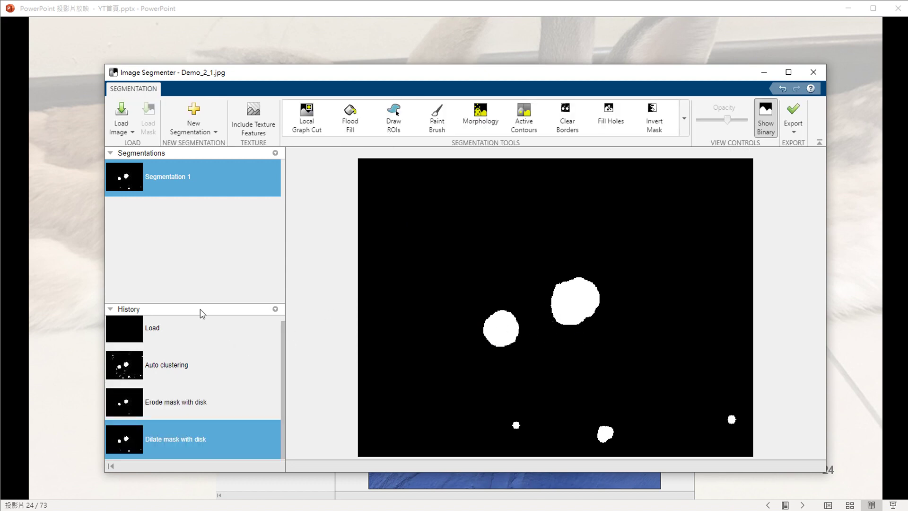
Step: Enlarge the History area to fit all its entries and clone Segmentation 1
drag(206, 302, 203, 280)
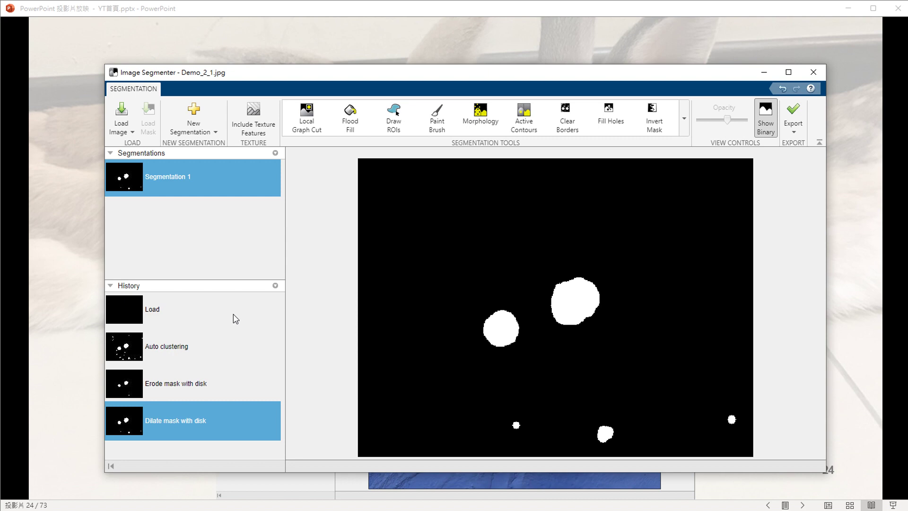
click(206, 135)
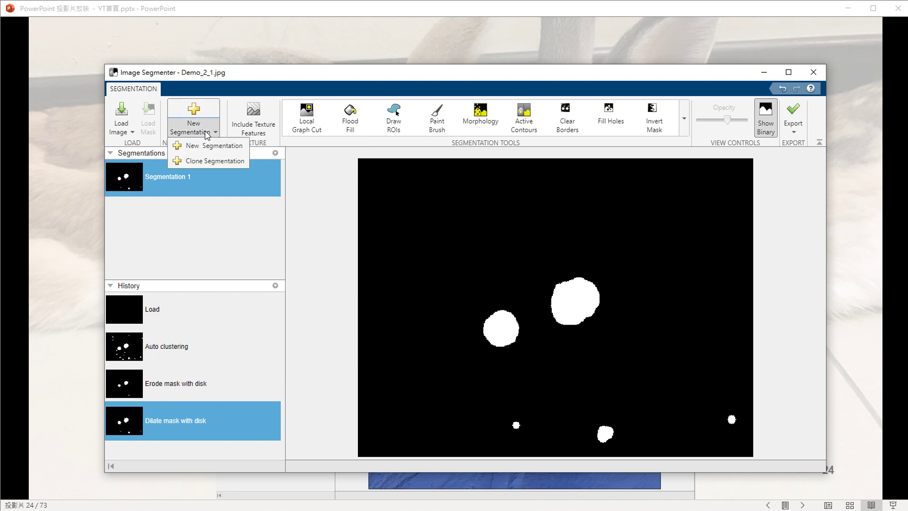
click(201, 164)
click(200, 174)
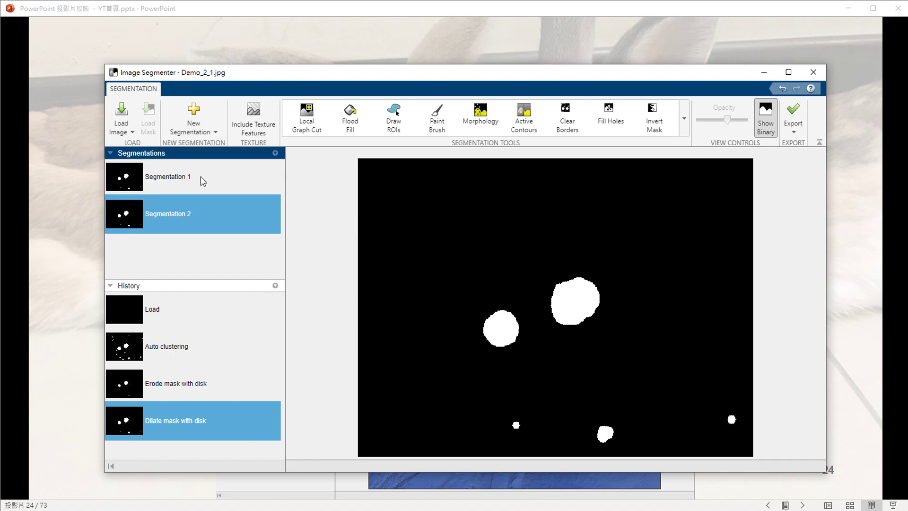
Step: Review the cloned segmentation's history states and return it to the Auto clustering state
click(196, 226)
click(186, 350)
click(185, 378)
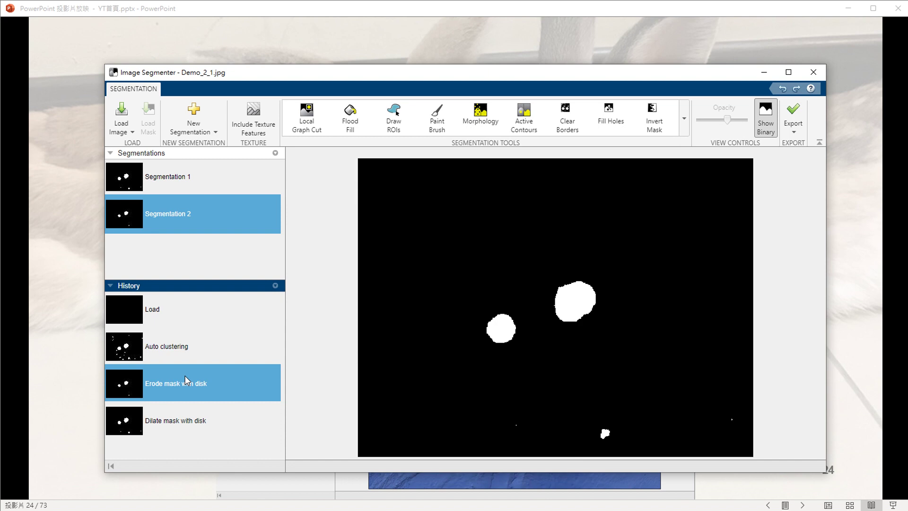
click(188, 349)
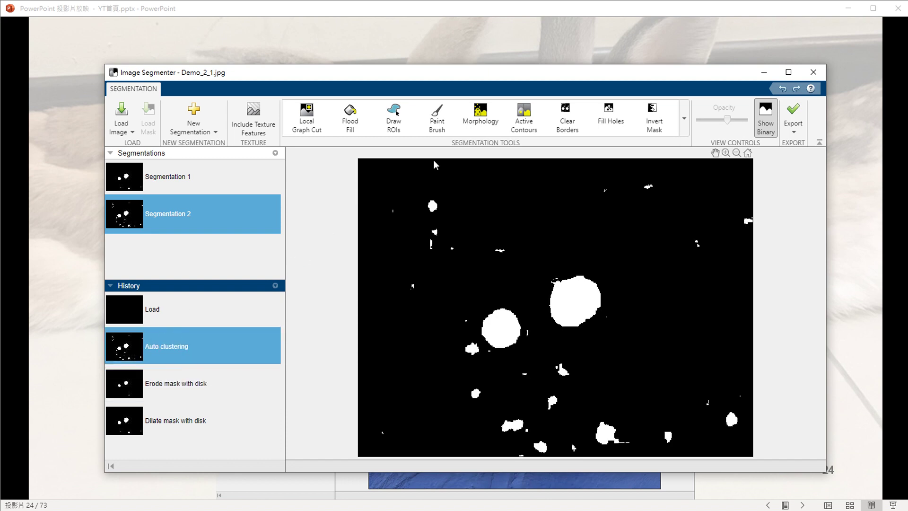
Step: Apply a Morphology Open Mask operation to Segmentation 2 using a disk of radius 7
click(684, 119)
click(298, 265)
click(164, 125)
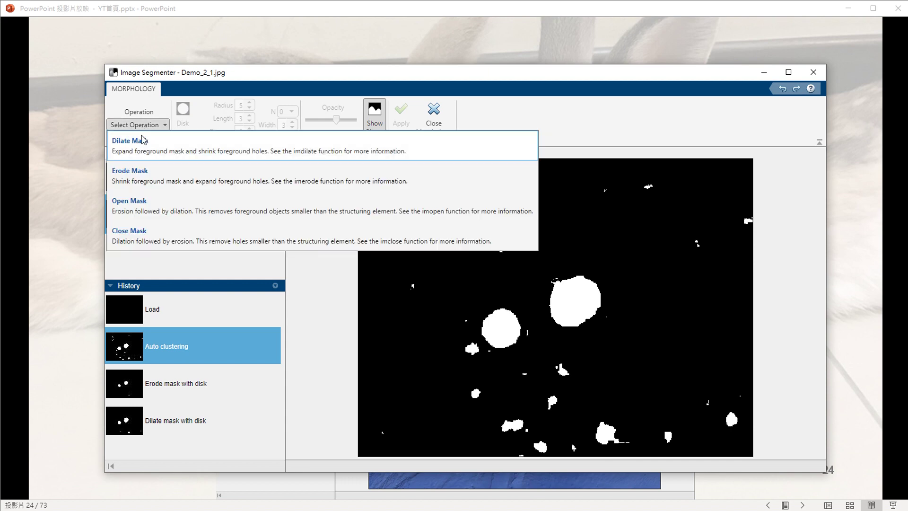
click(171, 203)
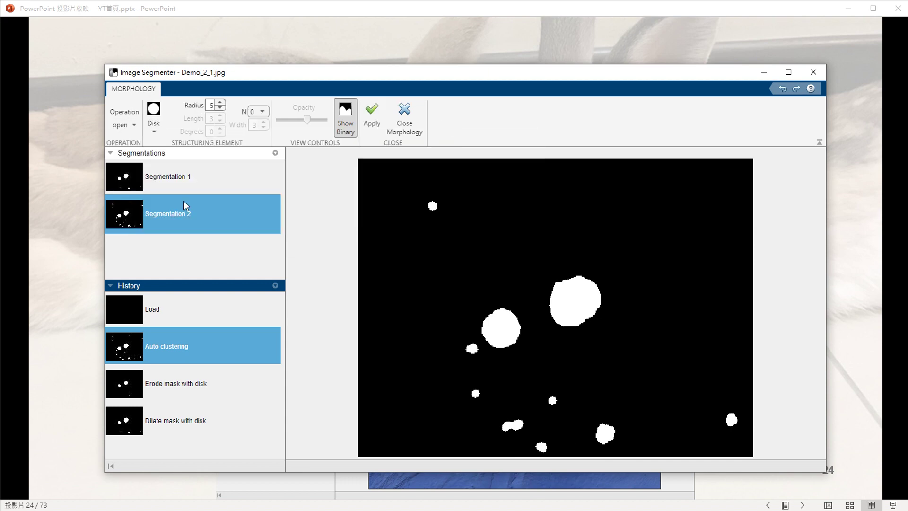
click(219, 103)
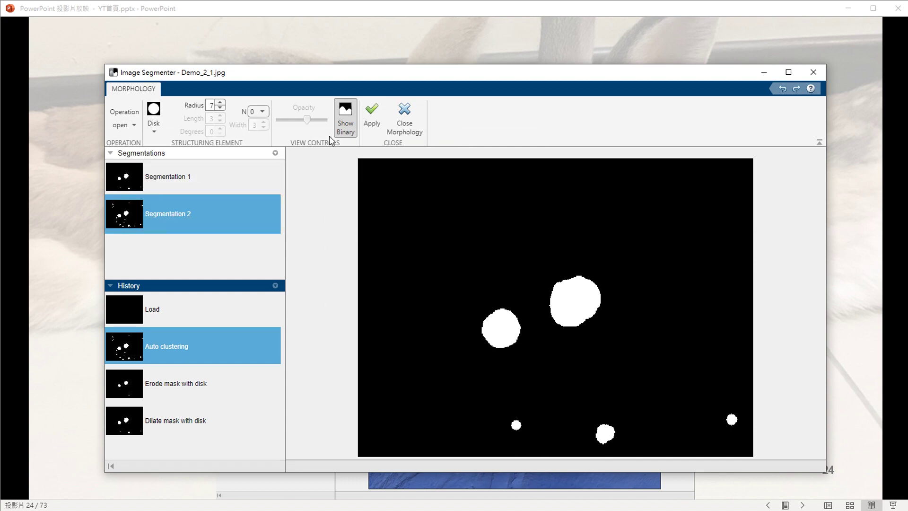
click(372, 116)
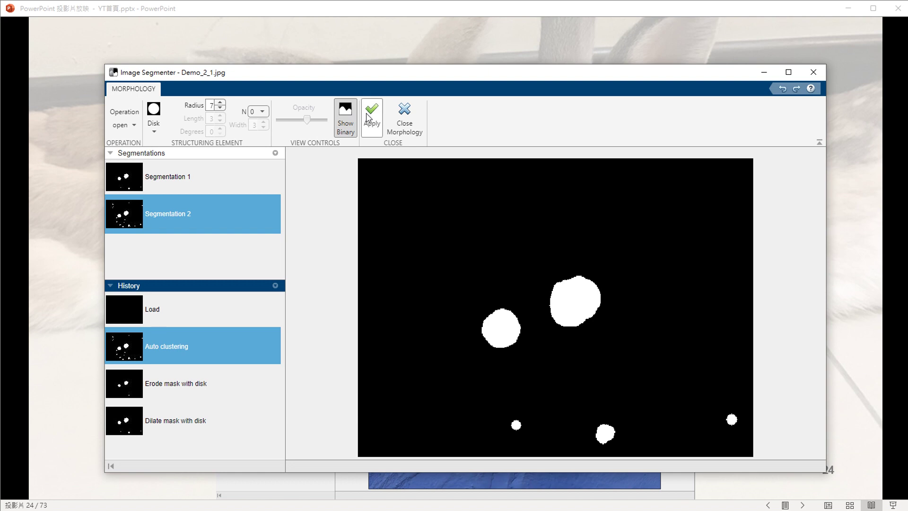
Step: Compare the binary masks of Segmentation 1 and Segmentation 2, close Morphology and leave Segmentation 1 selected
click(195, 184)
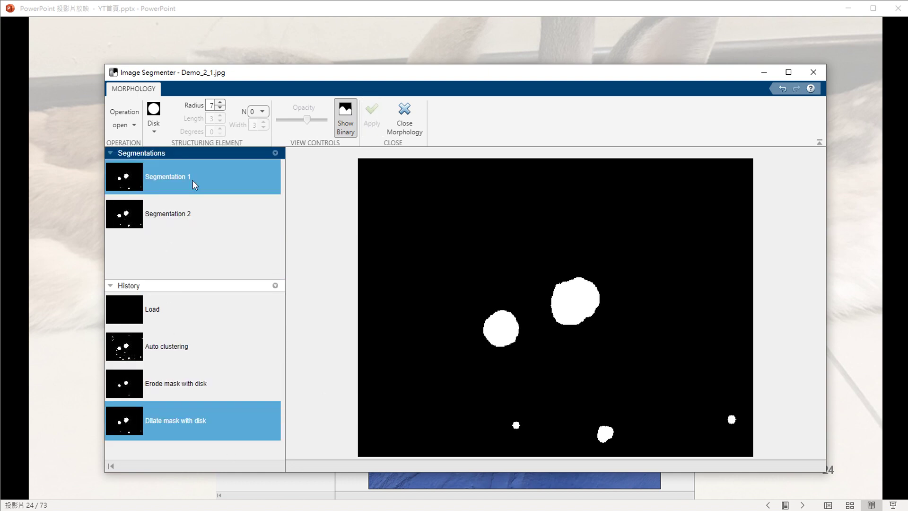
click(171, 226)
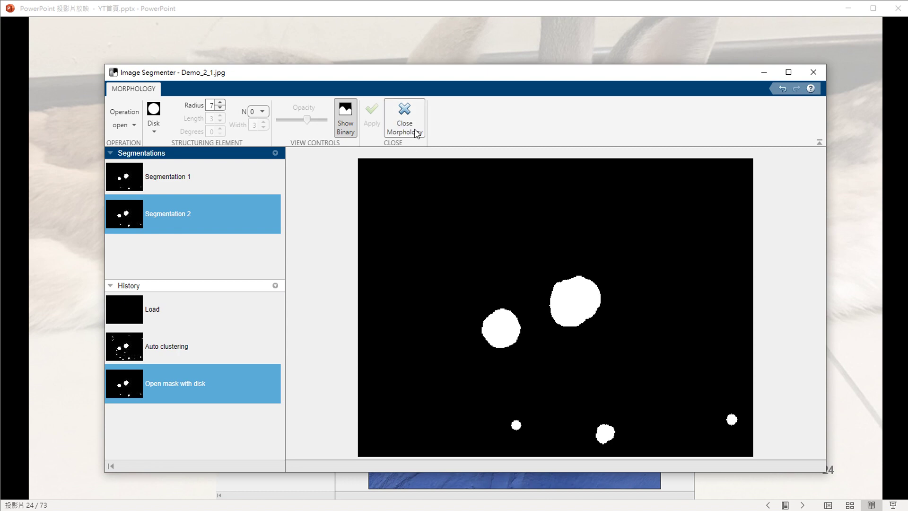
click(405, 117)
click(230, 185)
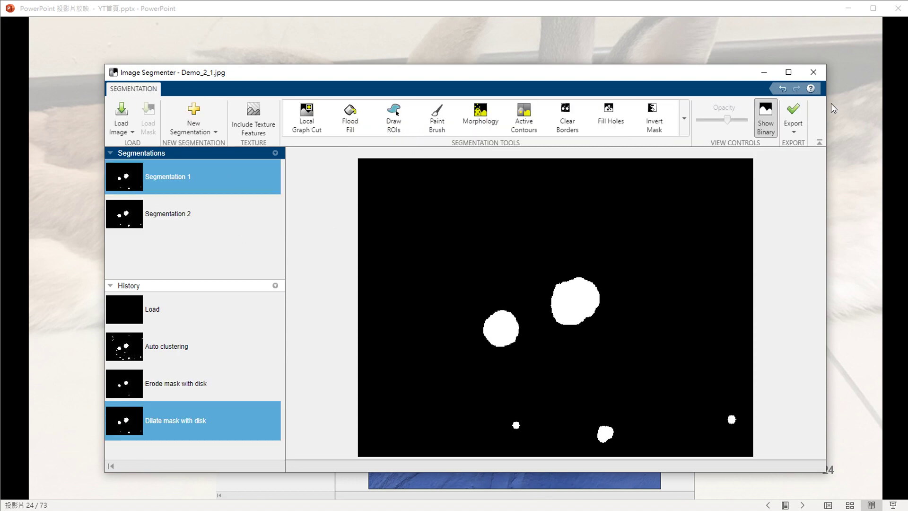
click(793, 127)
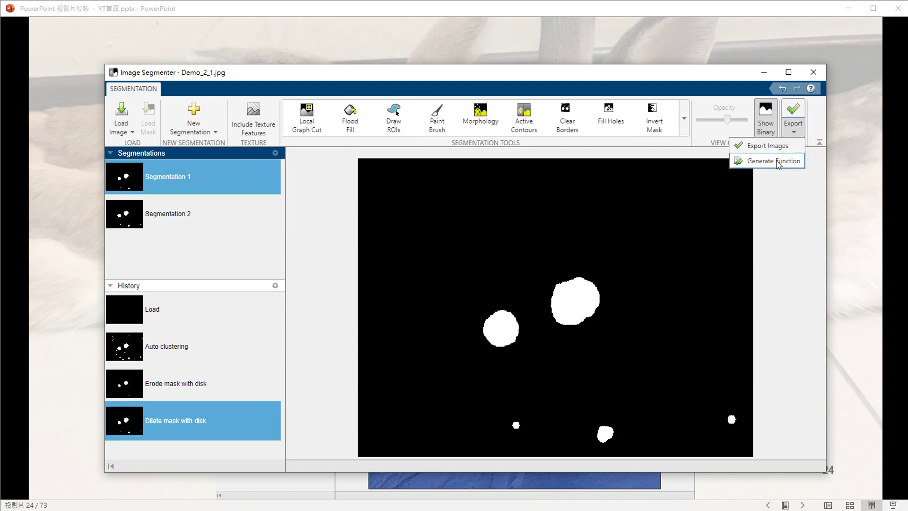
click(457, 228)
click(684, 118)
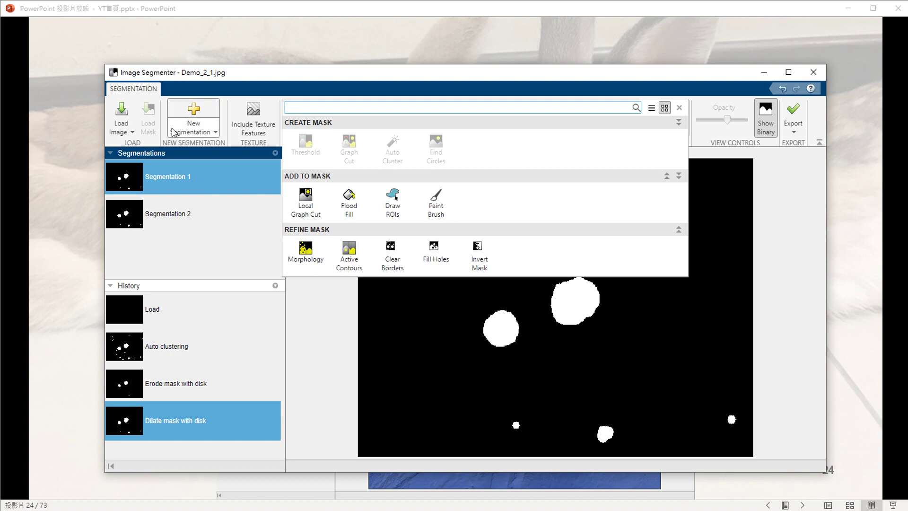
Step: Load the image file Try_2_1.jpg, discarding the existing session's data
click(129, 136)
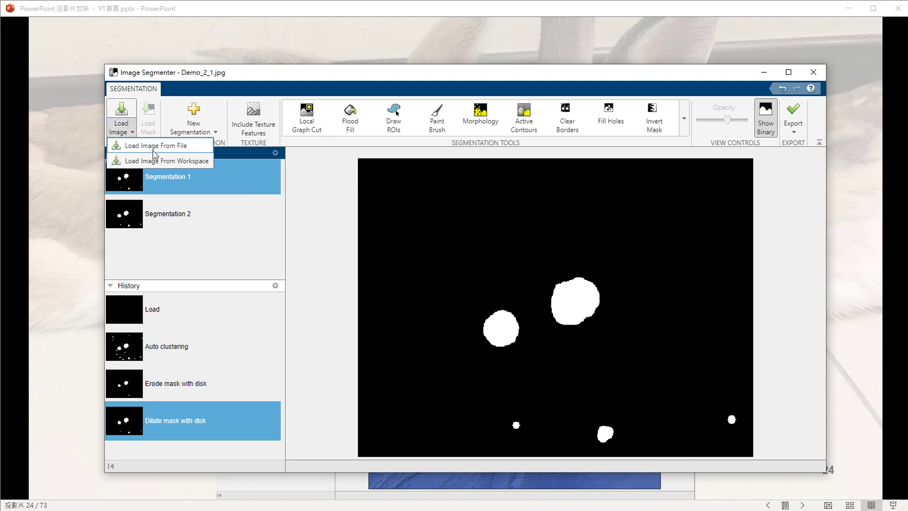
click(154, 155)
click(503, 308)
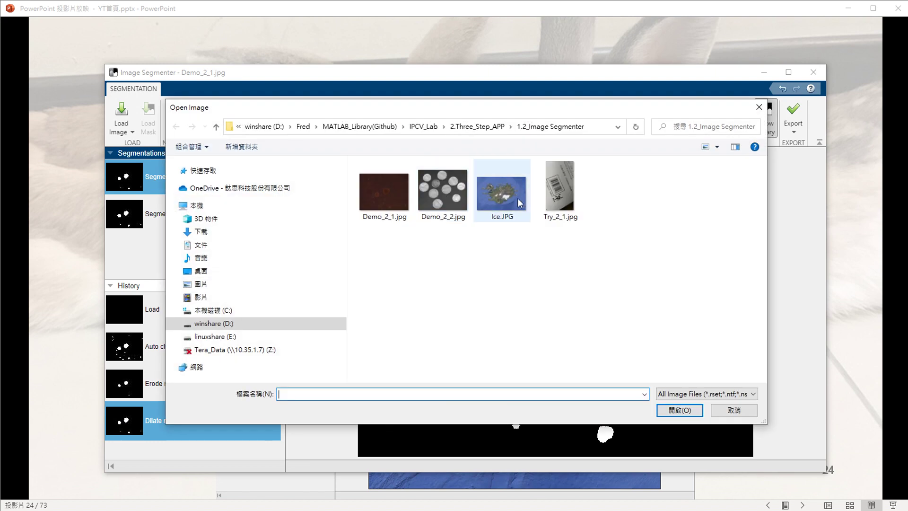
double_click(543, 194)
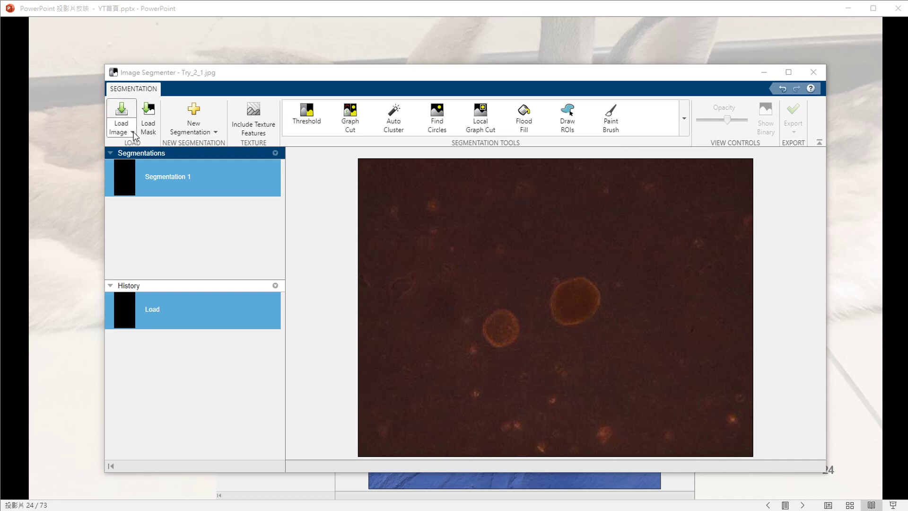
Step: Load Try_2_1.jpg from file a second time to refresh the displayed image, discarding the session's data again
click(196, 312)
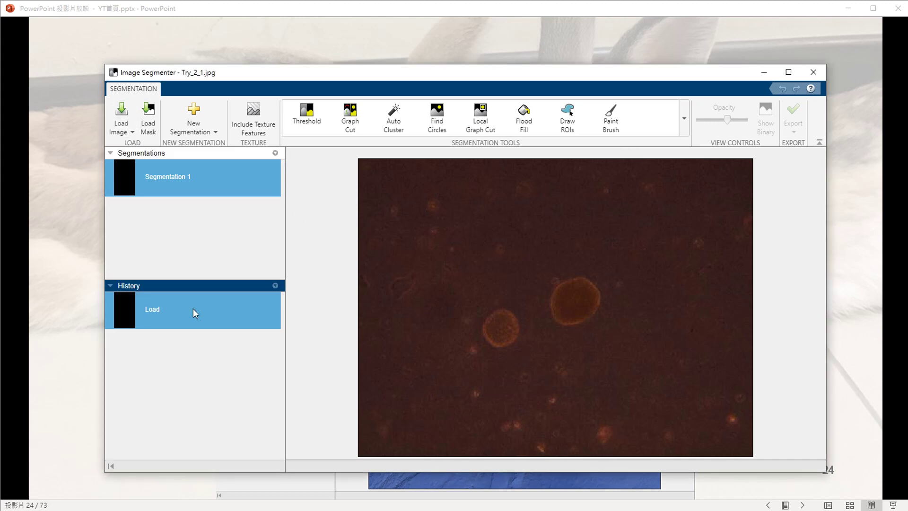
click(124, 130)
click(140, 145)
click(518, 309)
double_click(561, 187)
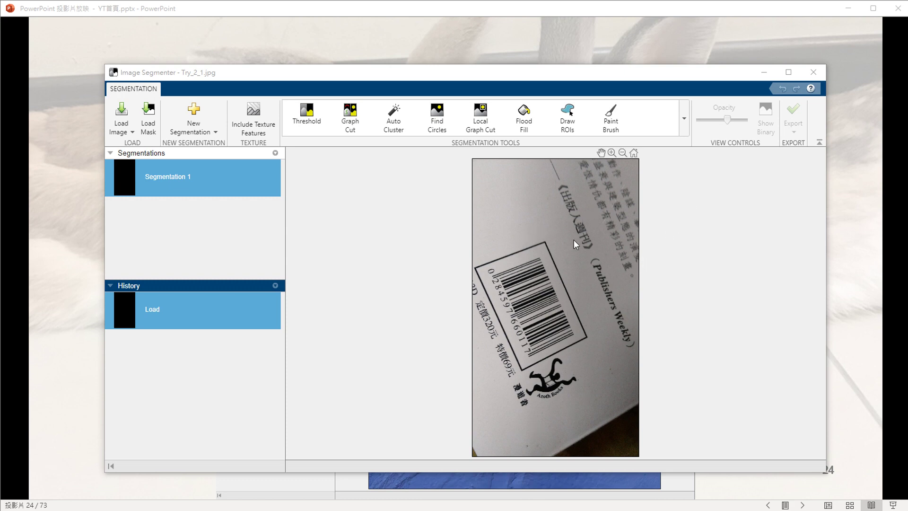
Step: Create a mask of the barcode image with Auto Cluster and invert it in binary view
click(683, 118)
click(391, 151)
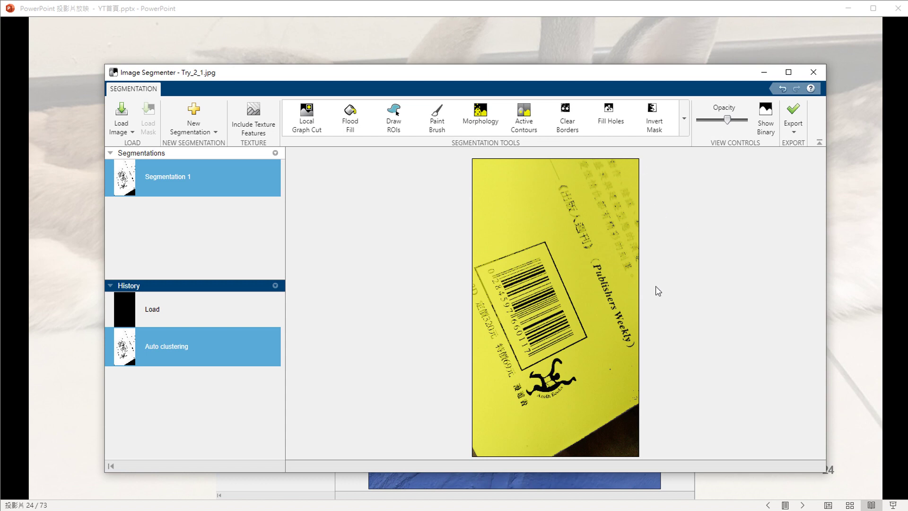
click(765, 114)
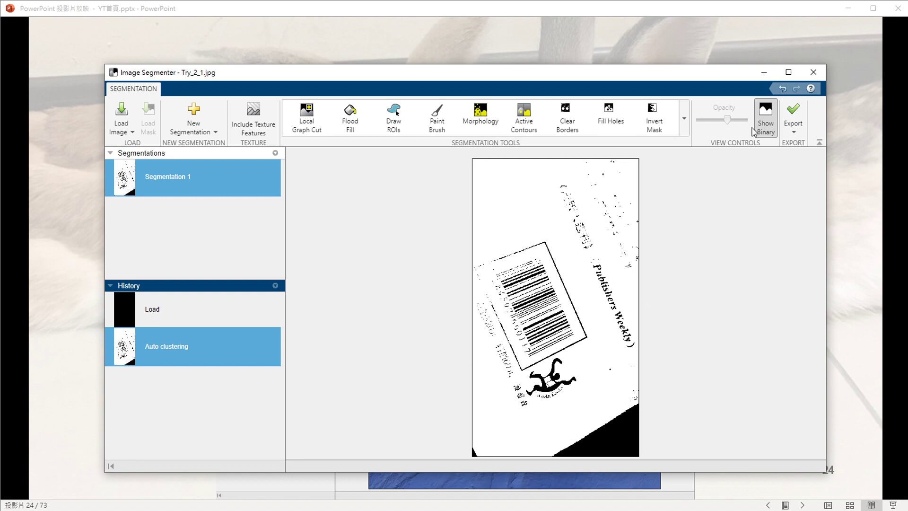
click(683, 127)
click(481, 265)
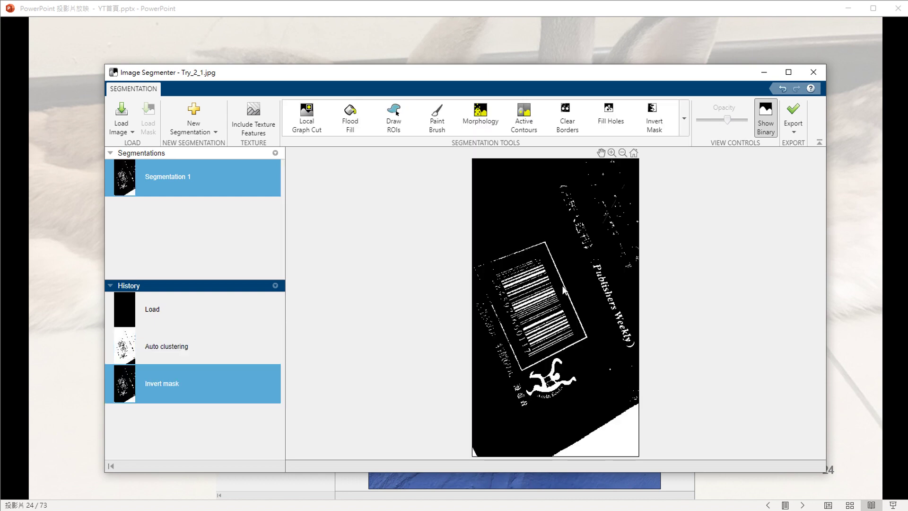
Step: Refine the inverted mask with Active Contours evolved for 20 iterations, apply the result and close Active Contours
click(683, 118)
click(354, 267)
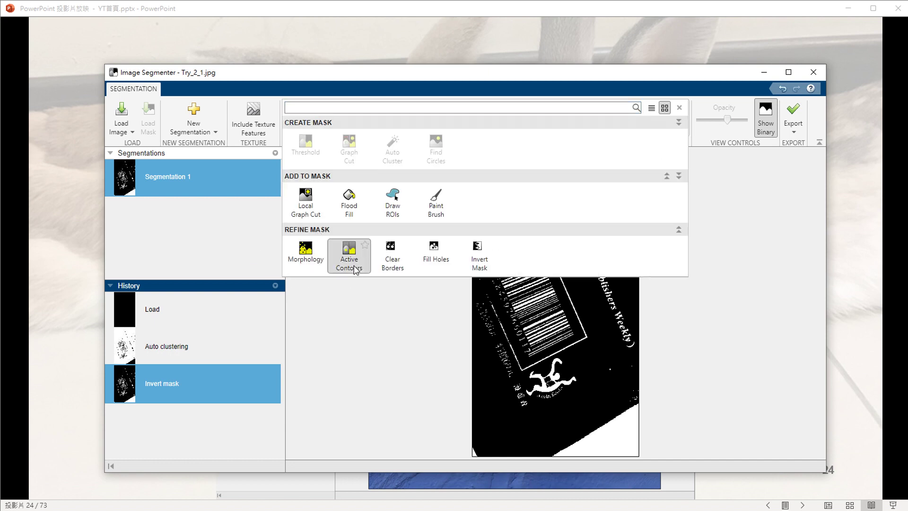
double_click(157, 113)
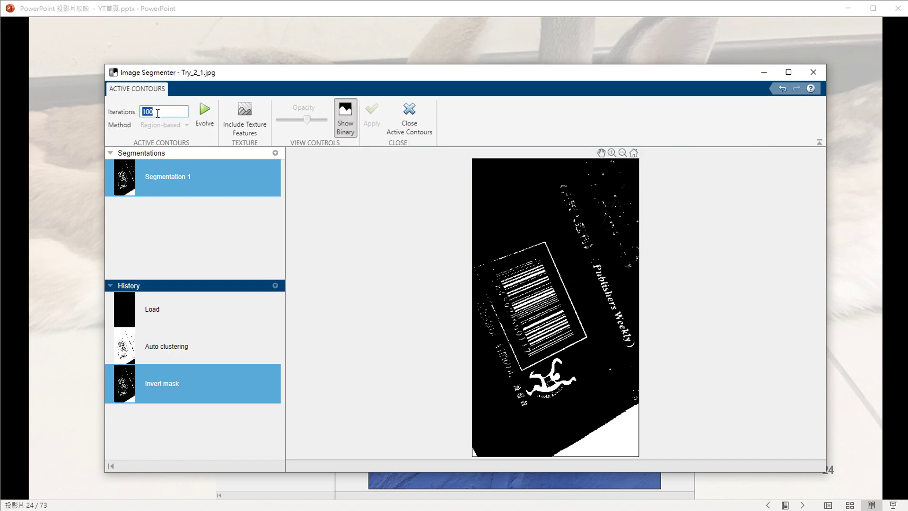
text(20)
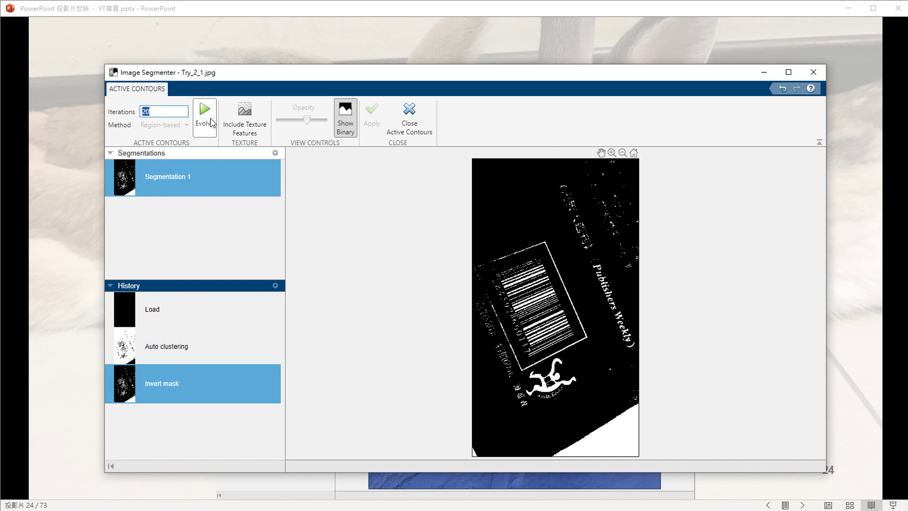
click(205, 112)
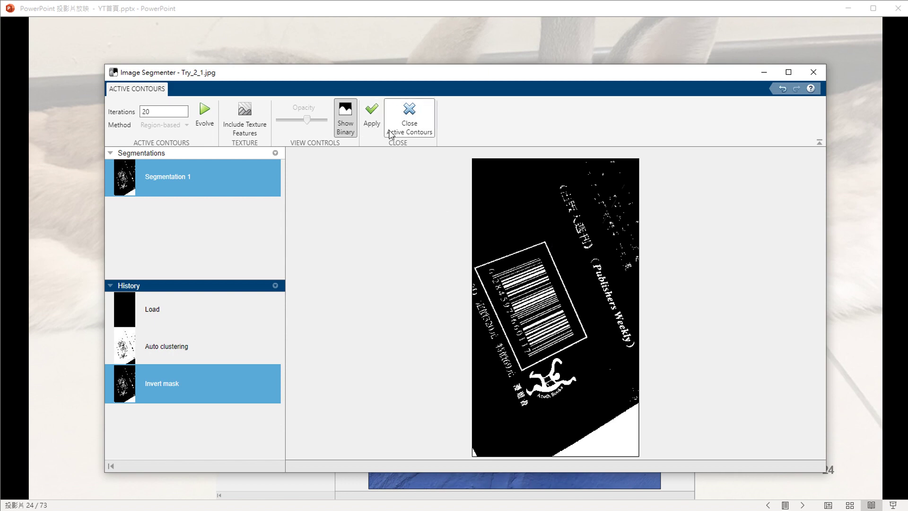
click(371, 120)
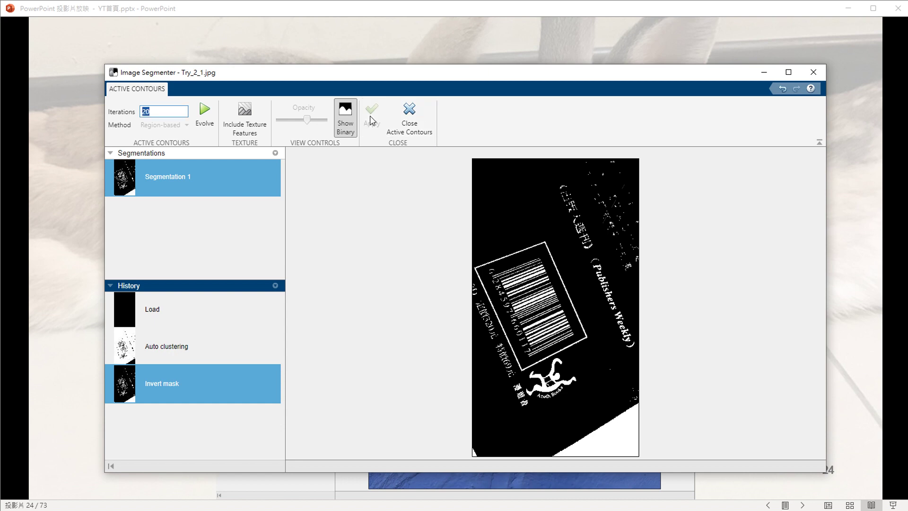
click(420, 125)
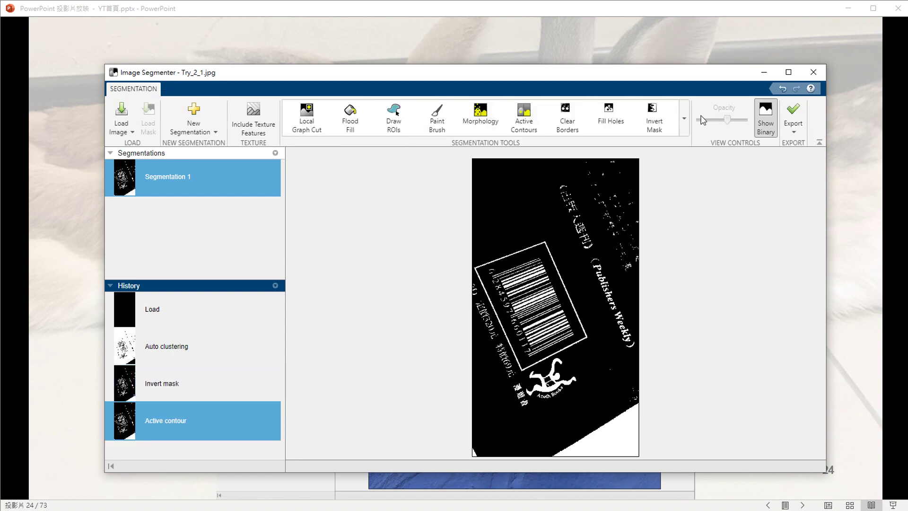
Step: Fill the holes in the mask and compare the result with the Active contour state, leaving Fill holes selected in the history
click(626, 128)
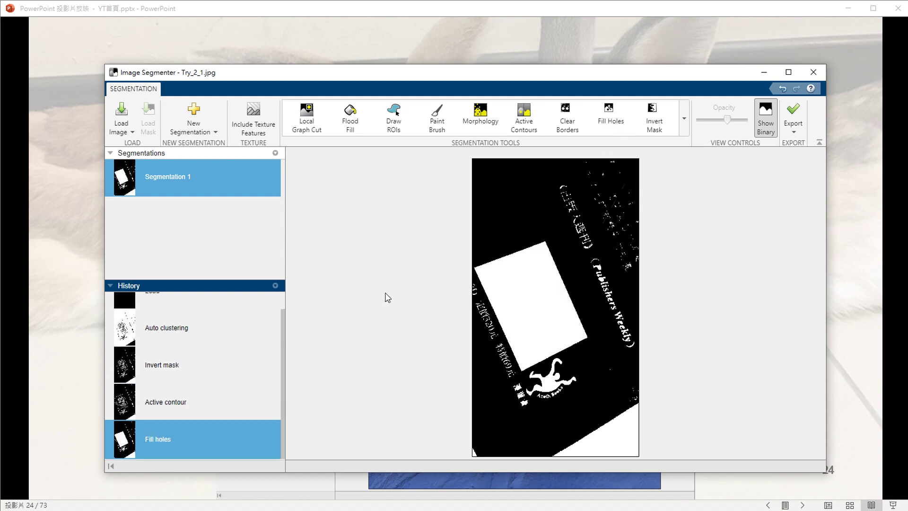
click(184, 412)
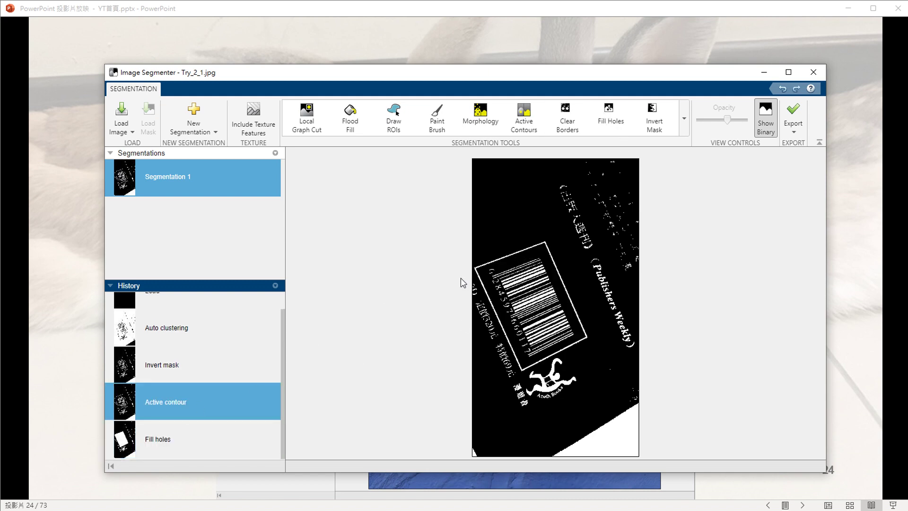
click(166, 435)
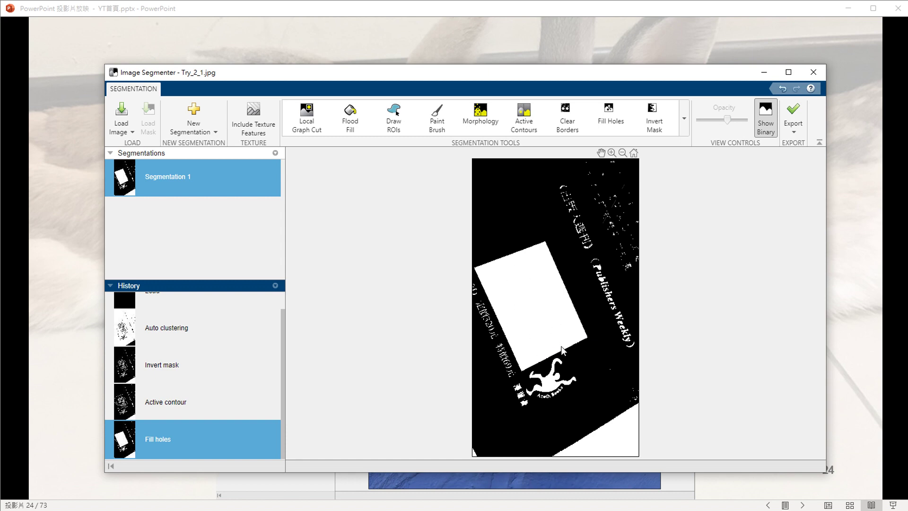
Step: Apply a Morphology Erode Mask operation to the filled mask using a disk of radius 18
click(684, 118)
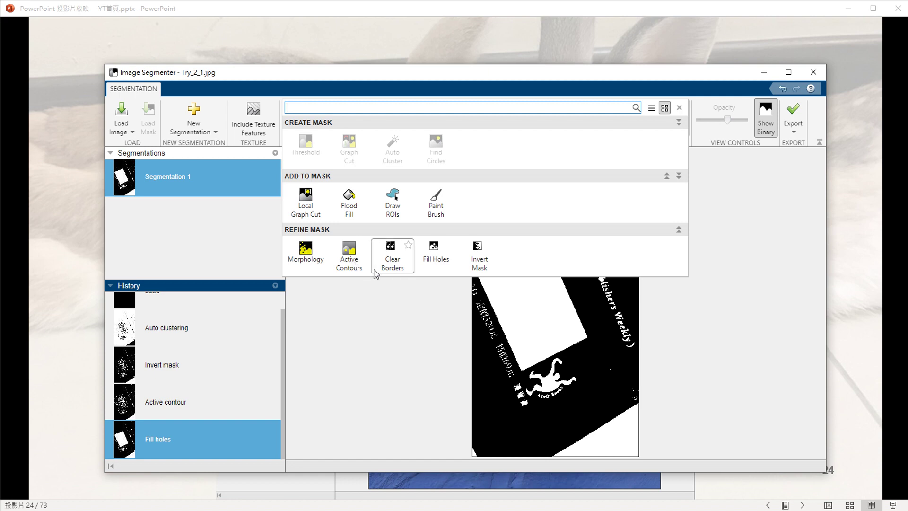
click(313, 261)
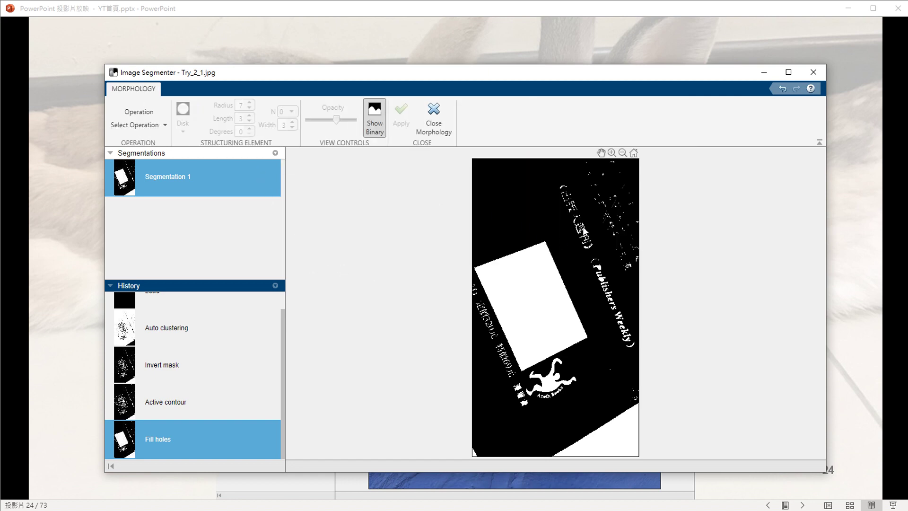
click(136, 124)
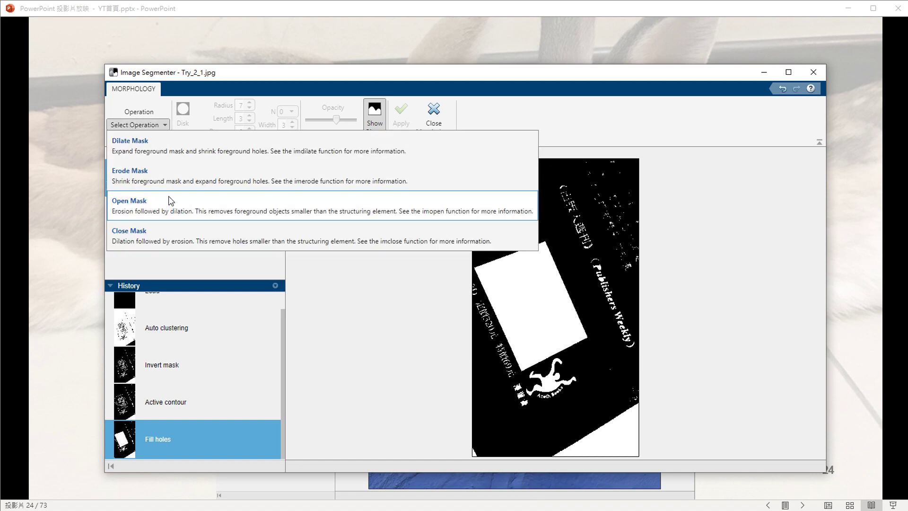
click(161, 176)
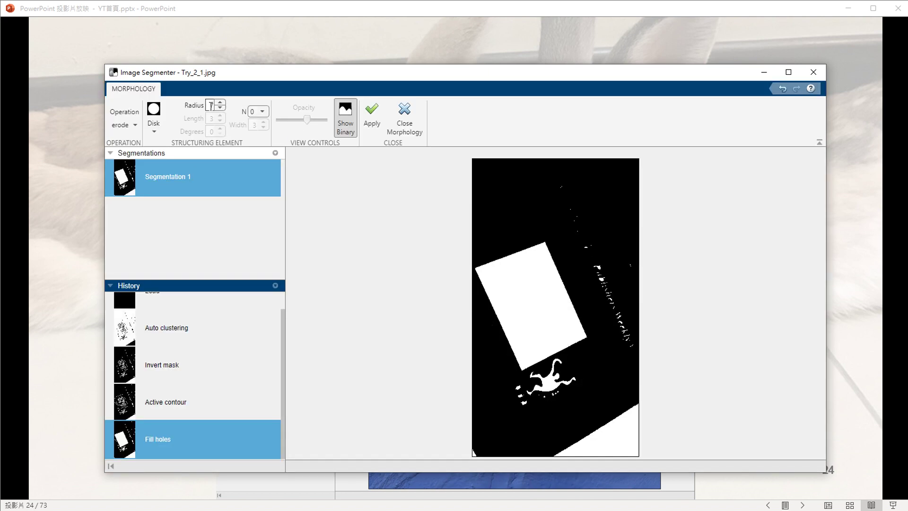
text(18)
key(Return)
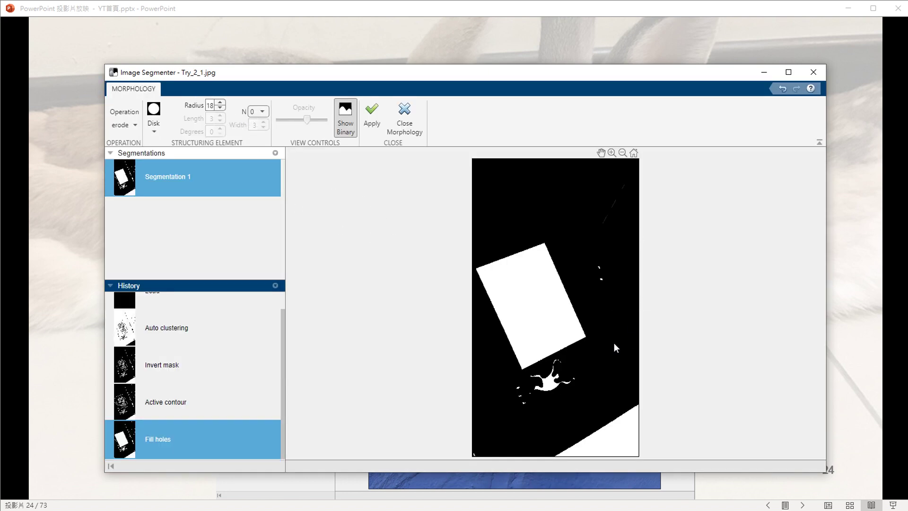
click(371, 114)
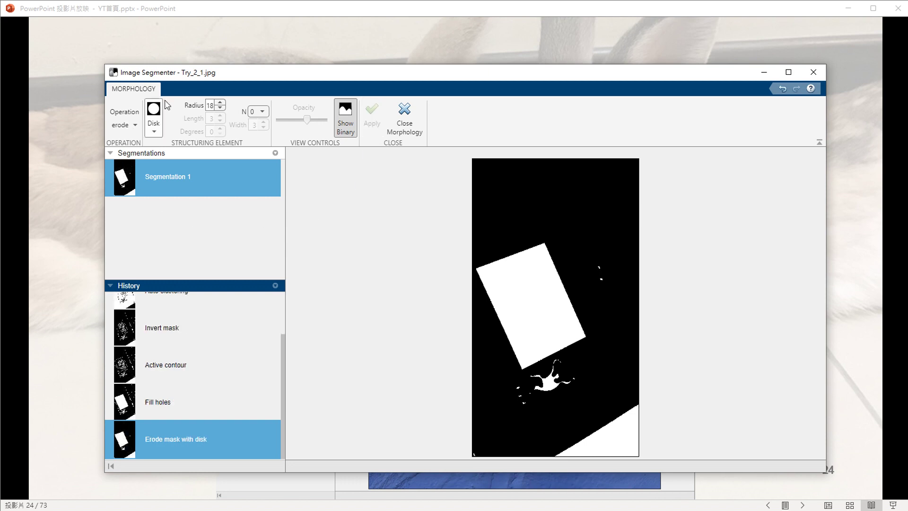
Step: Set the disk radius to 12 for a second erosion of the mask
double_click(209, 105)
text(1)
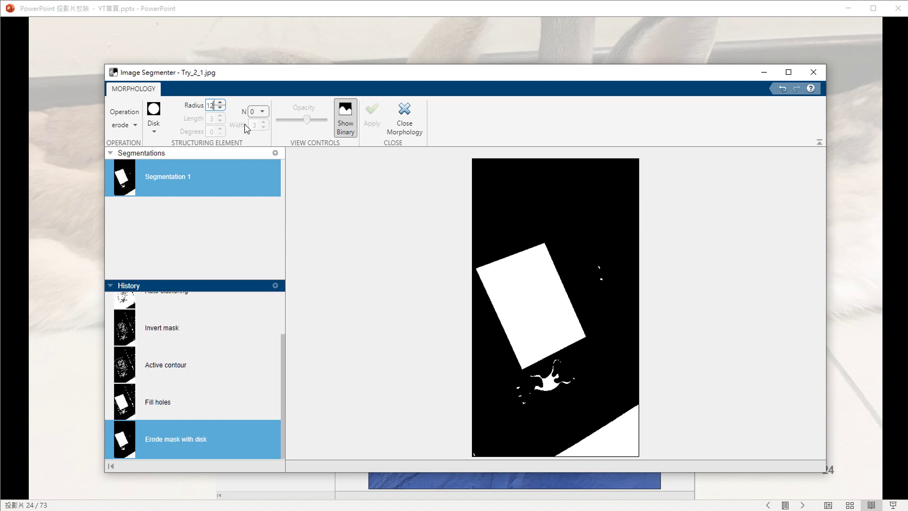
text(2)
key(Return)
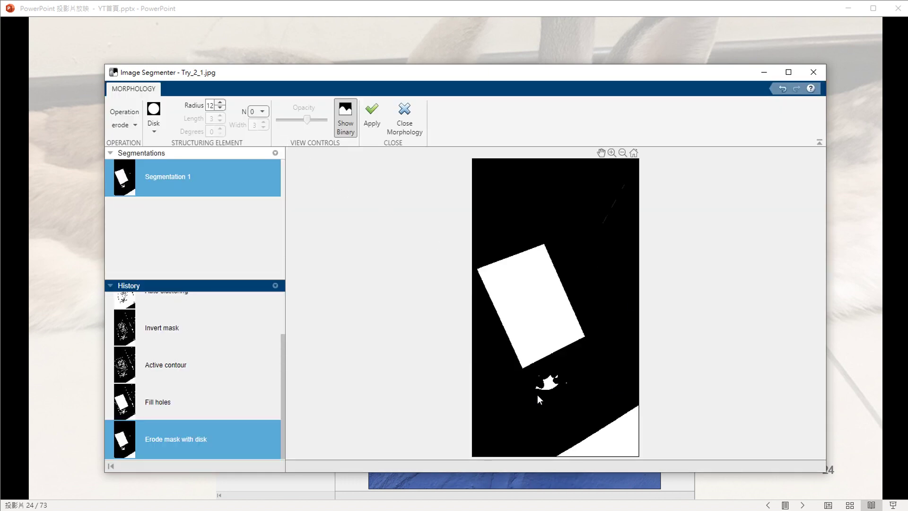